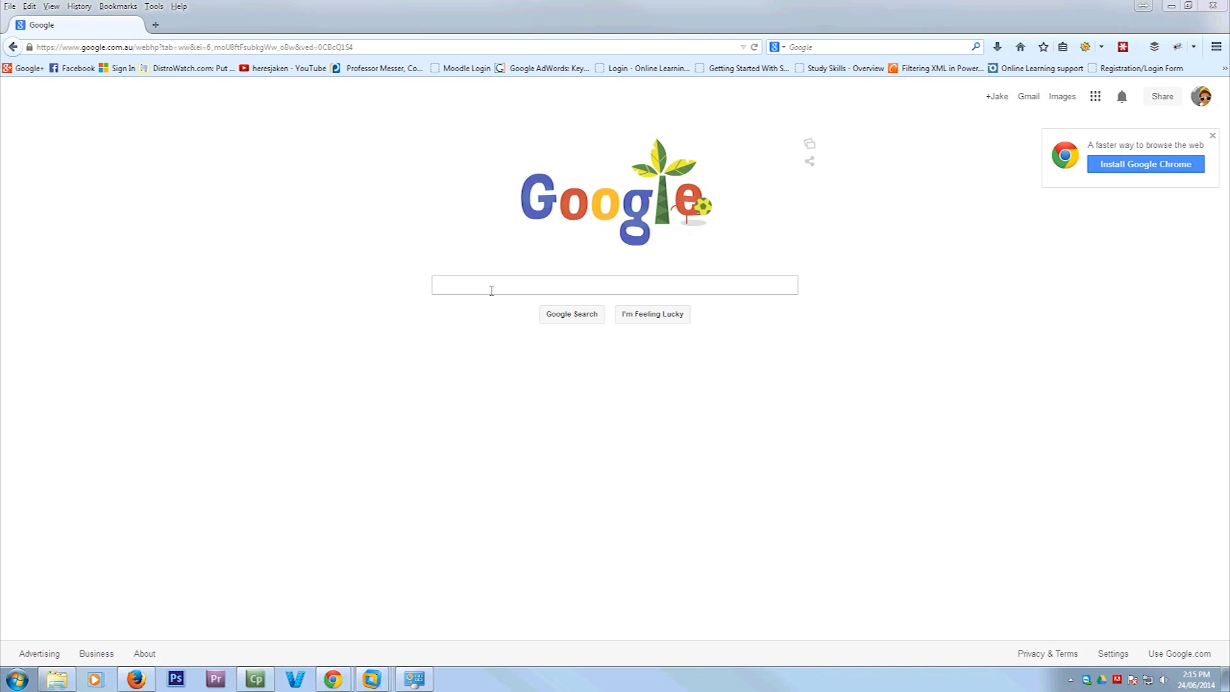
Step: Search Google for 'mbam', then refine the search to the 'mbam download' suggestion
left_click(493, 287)
type("m")
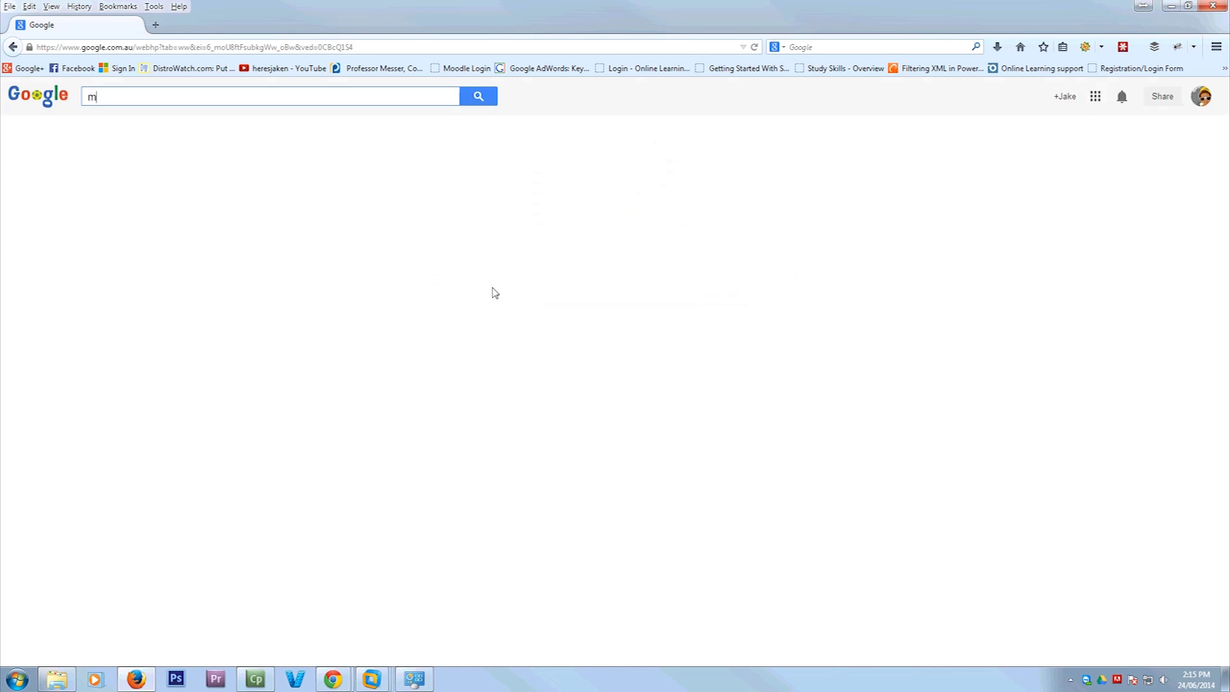
type("bam")
key("Return")
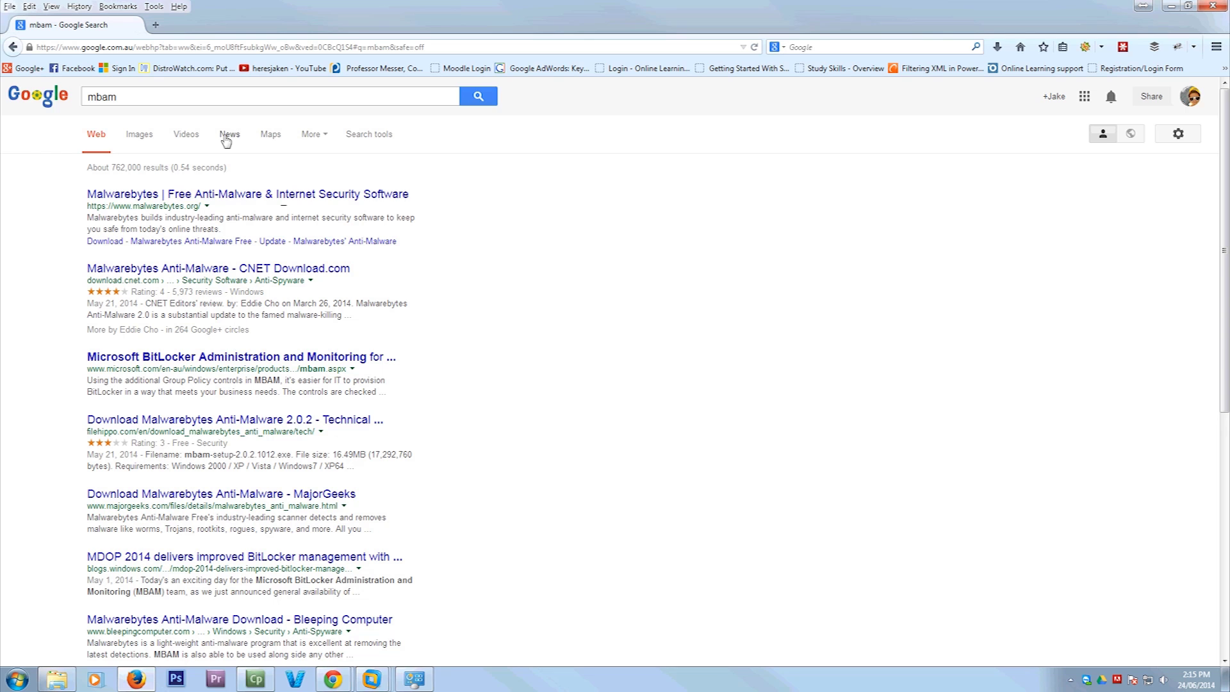
left_click(117, 96)
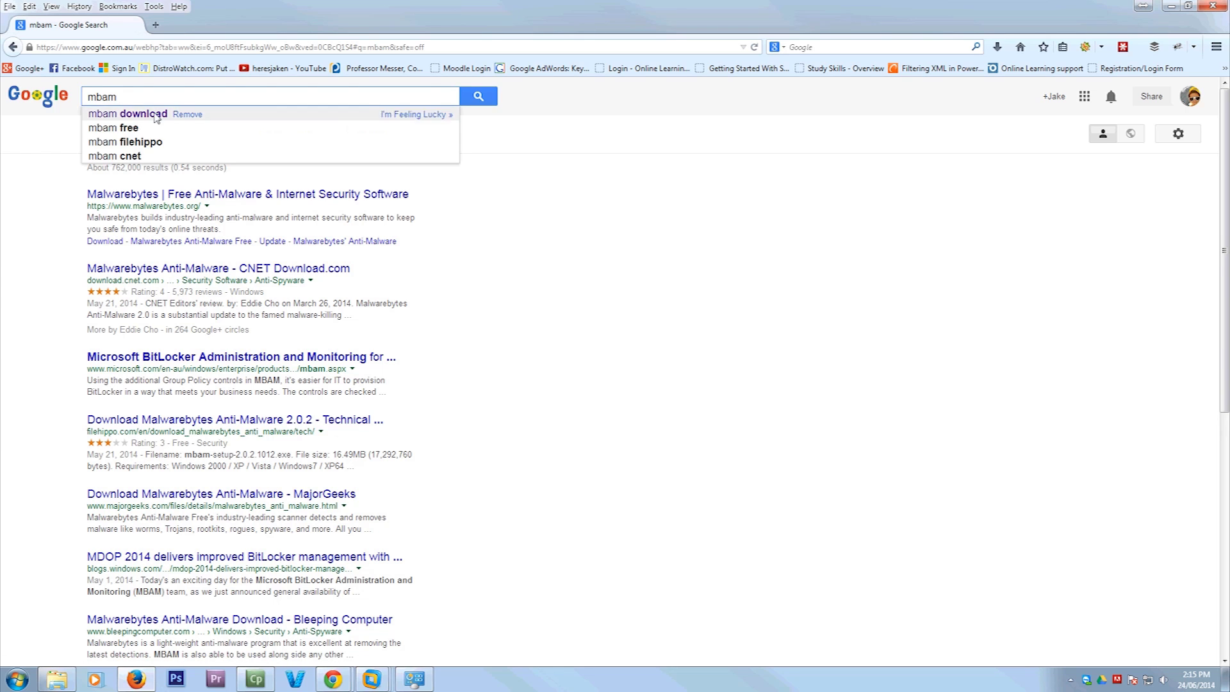
left_click(118, 115)
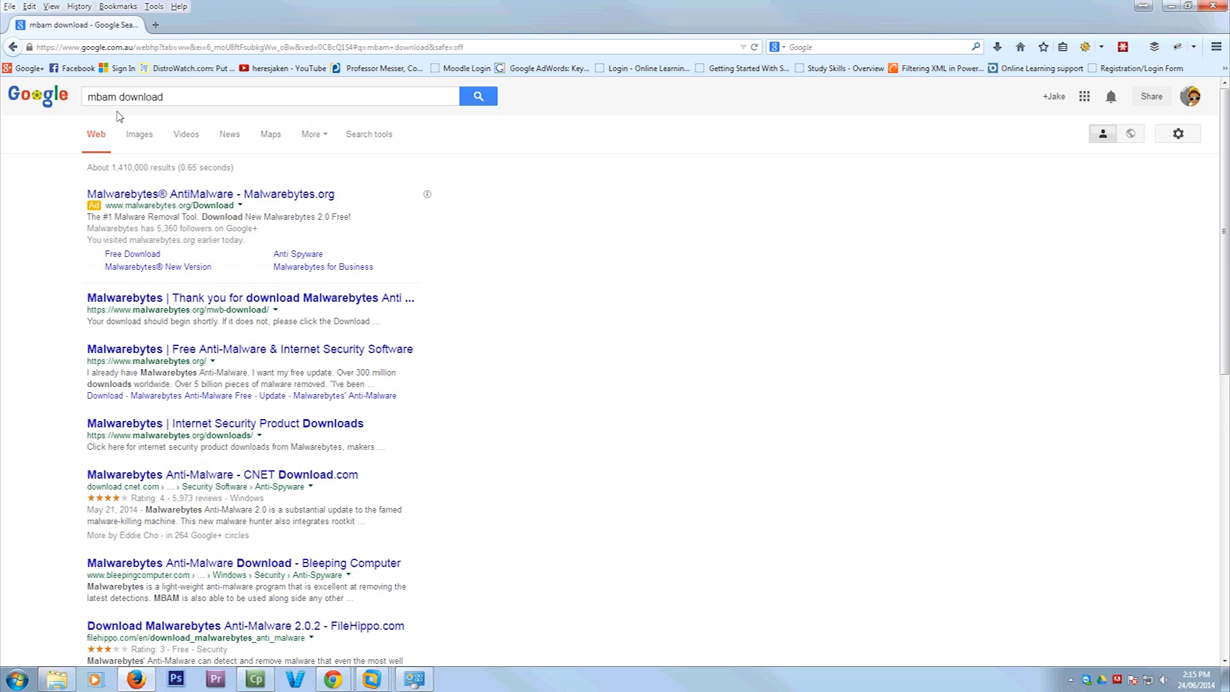
Step: From the Malwarebytes product downloads page, save the free Anti-Malware installer
left_click(239, 426)
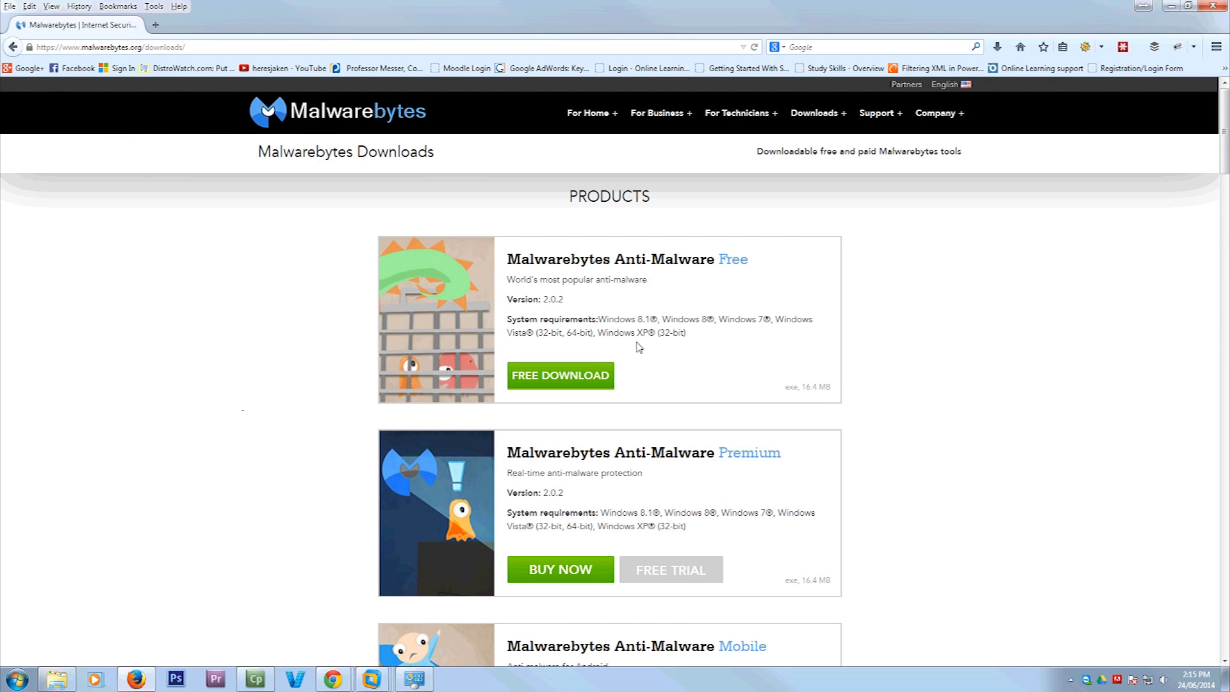
scroll(652, 373, "down", 4)
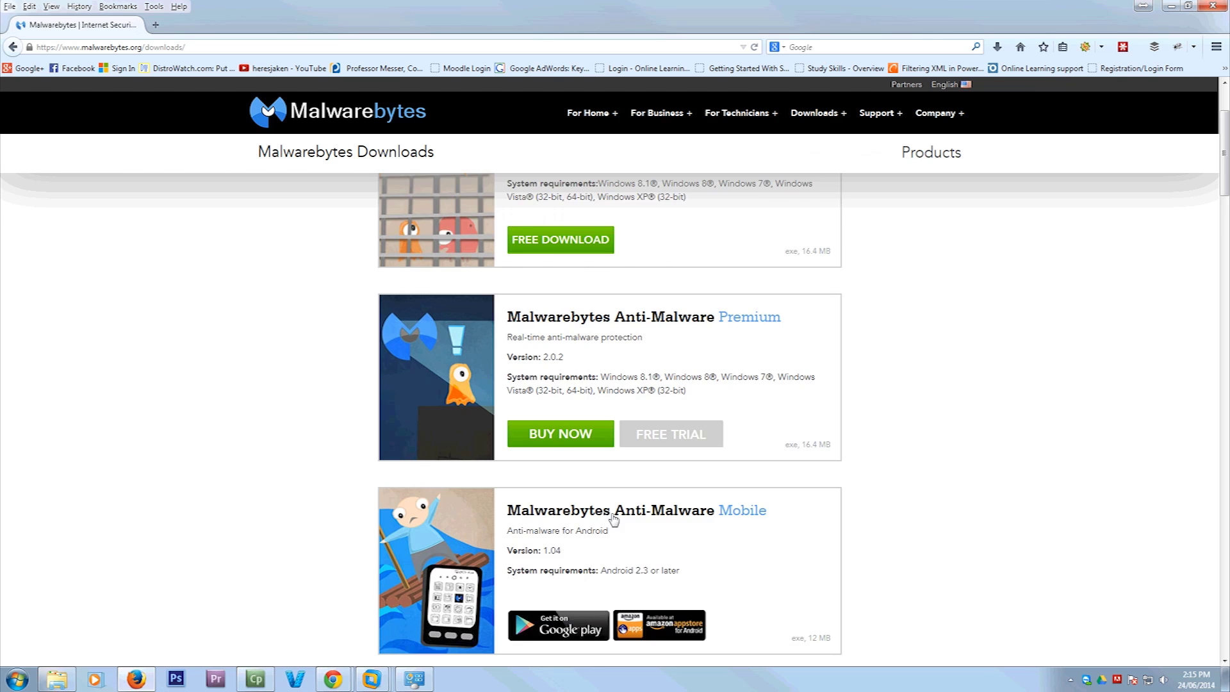
scroll(614, 513, "down", 3)
scroll(578, 483, "up", 7)
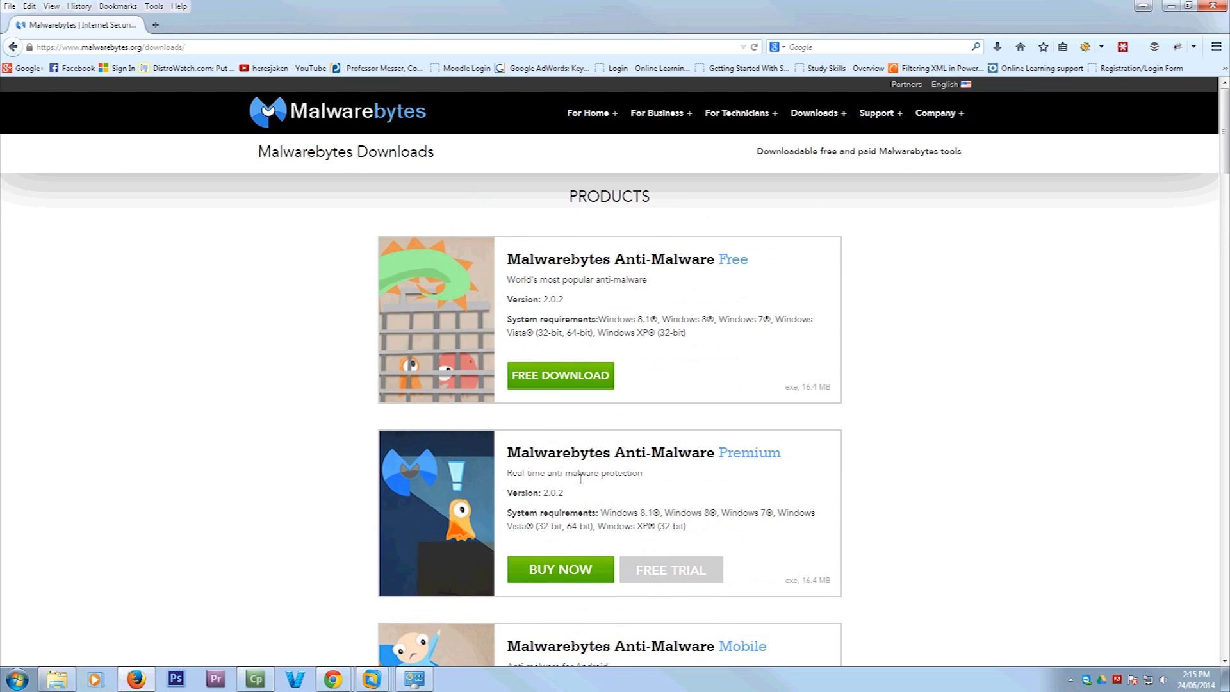
left_click(583, 374)
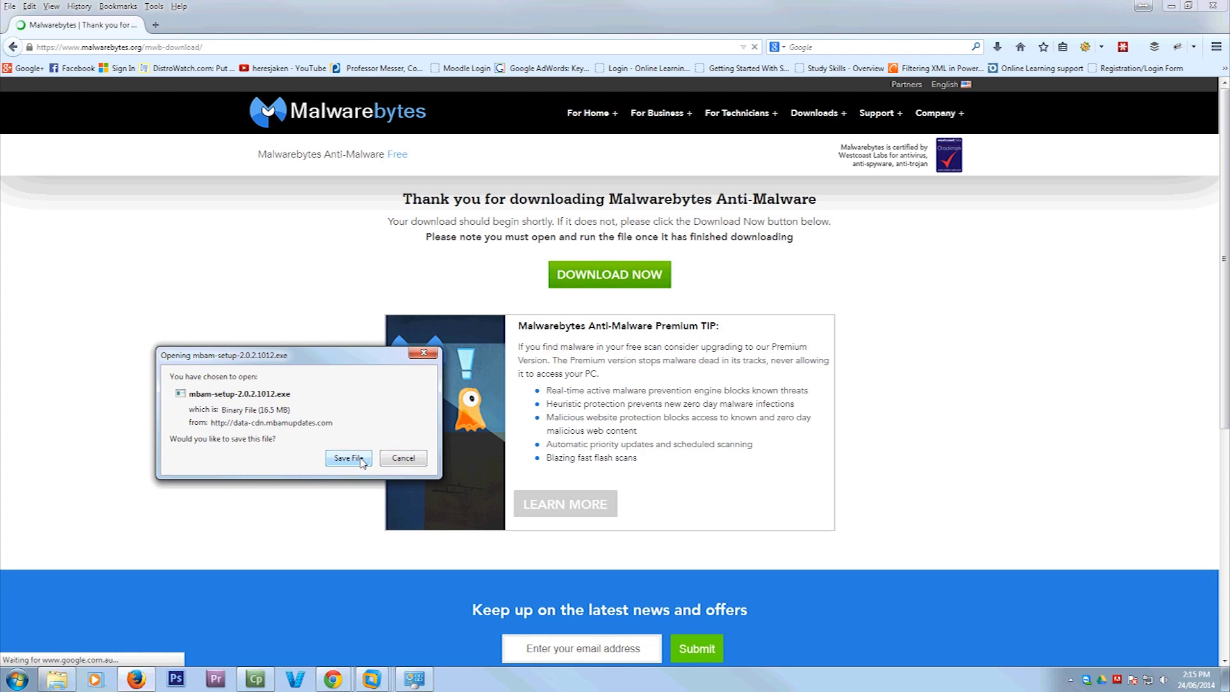
left_click(349, 457)
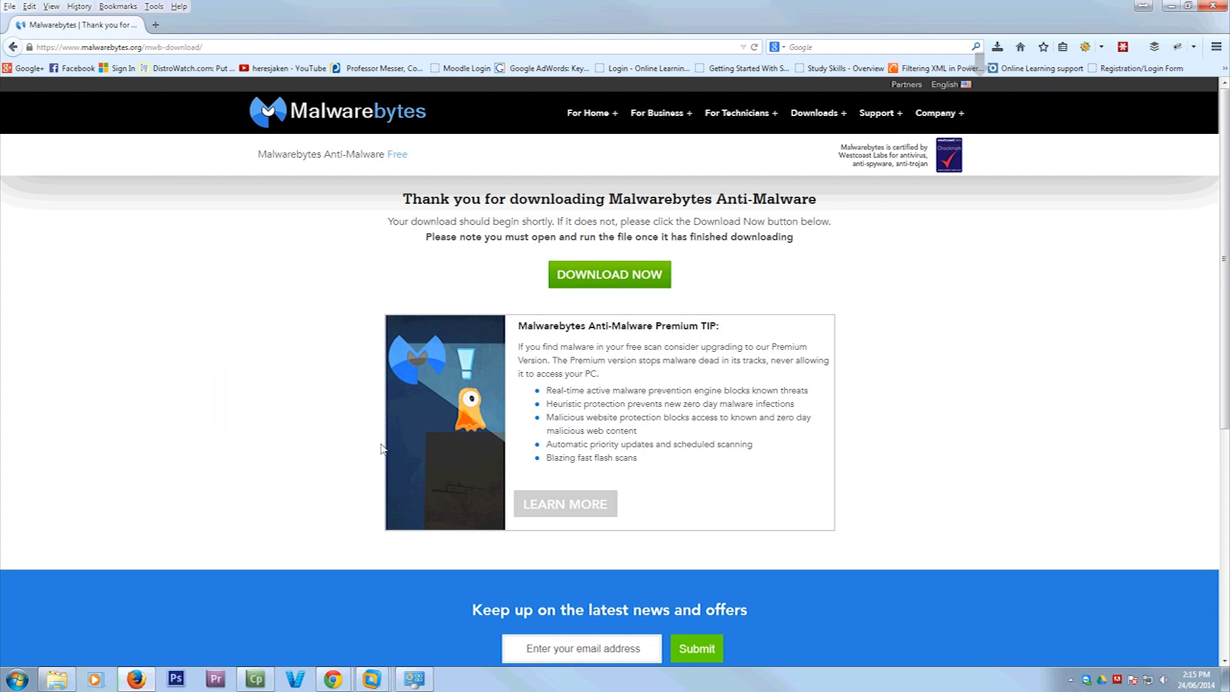
Step: Check the Downloads panel until mbam-setup-2.0.2.1012(1).exe (16.5 MB) has finished
left_click(998, 51)
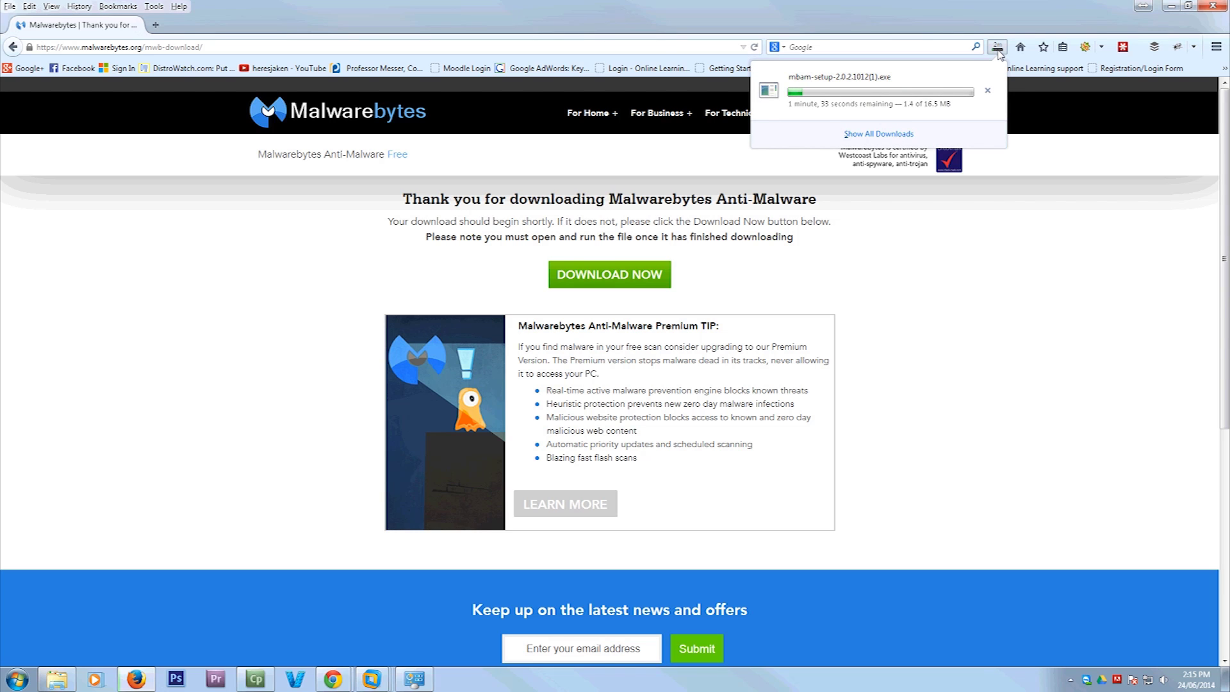
left_click(998, 51)
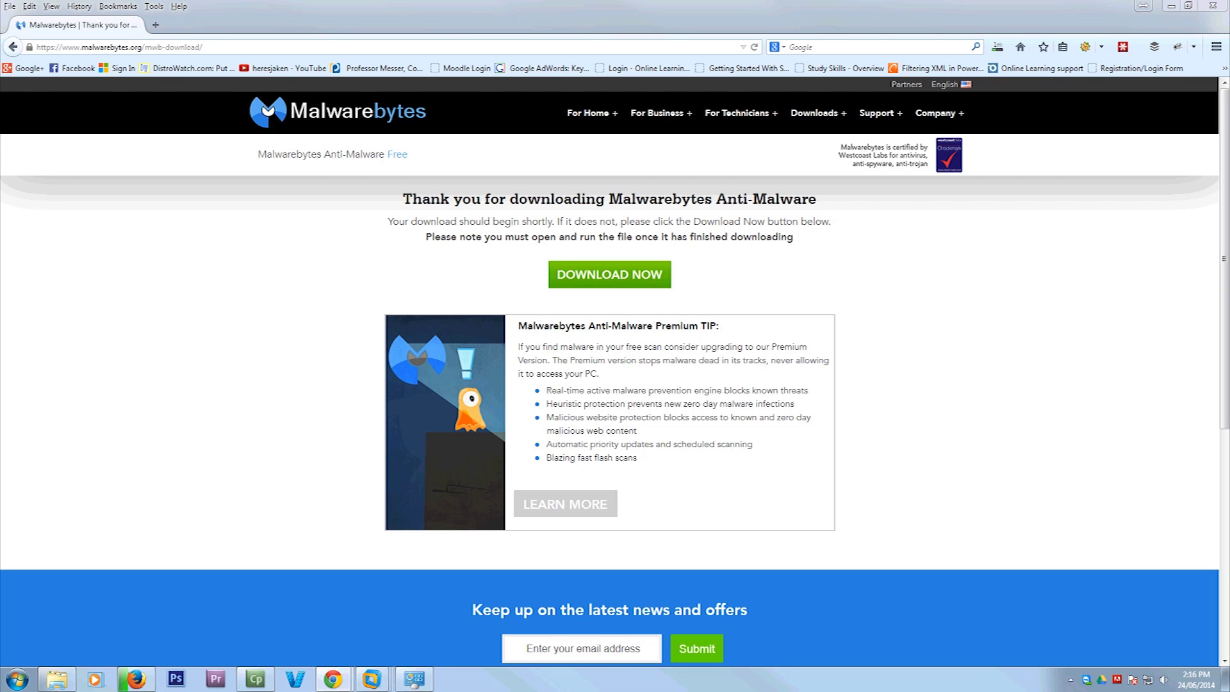
left_click(997, 46)
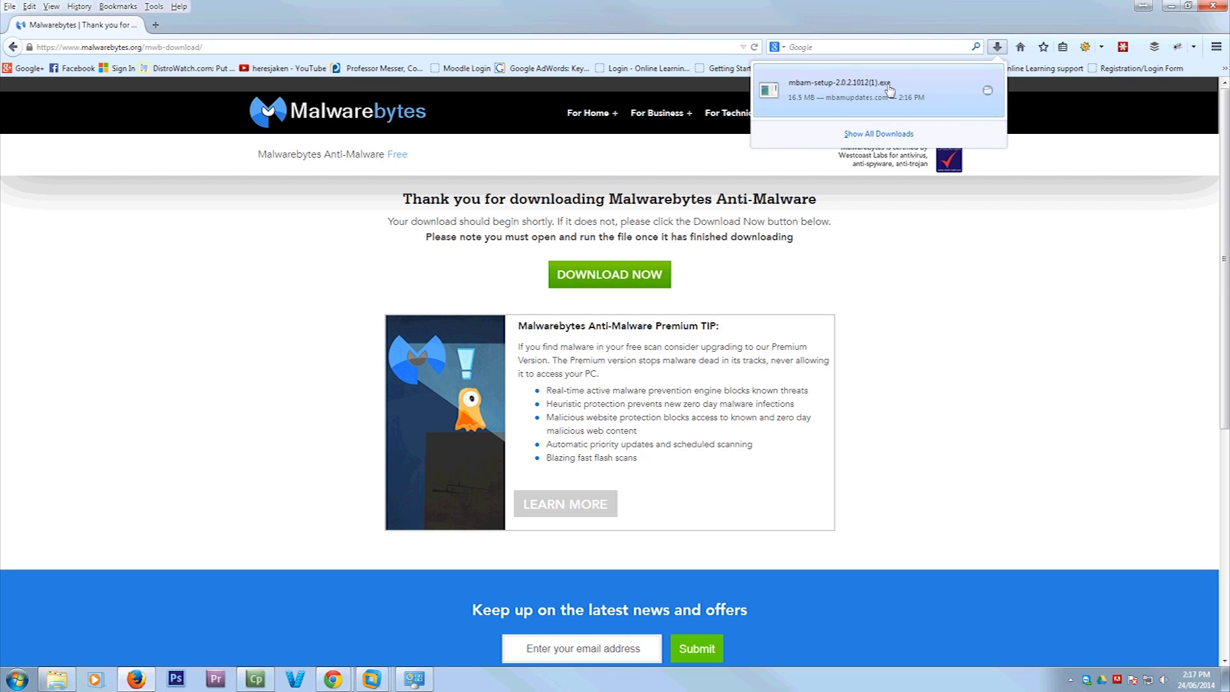
Step: Launch the installer in English and accept the licence agreement
left_click(890, 90)
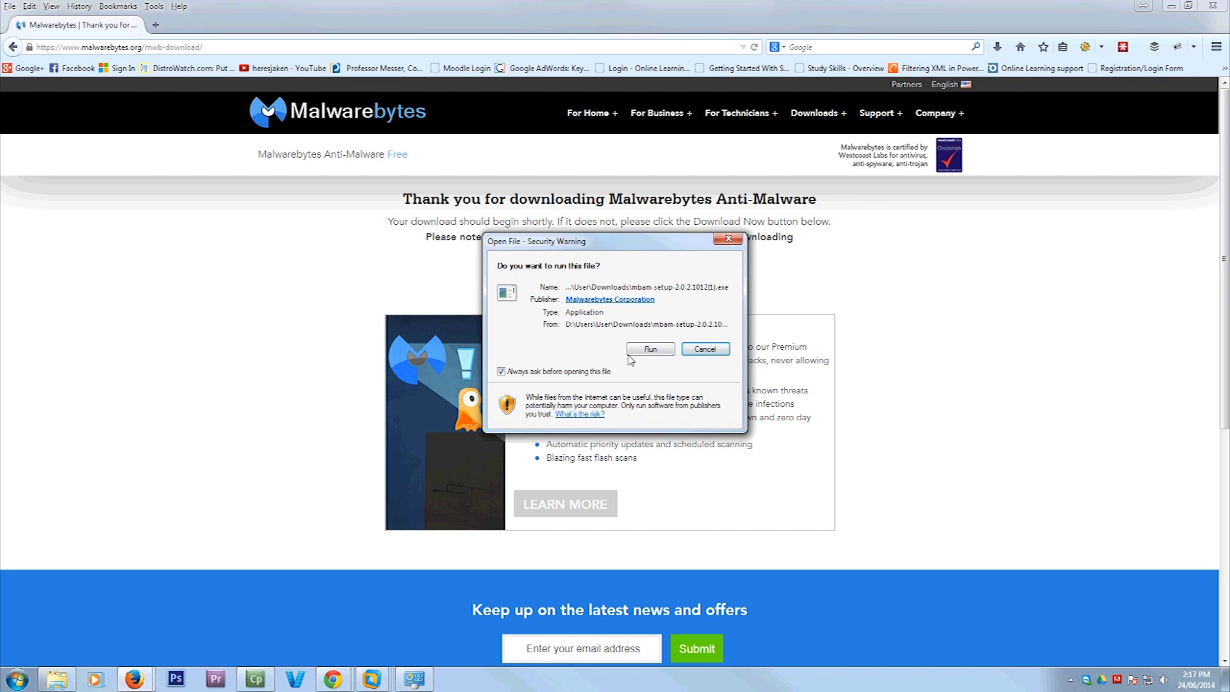
left_click(630, 351)
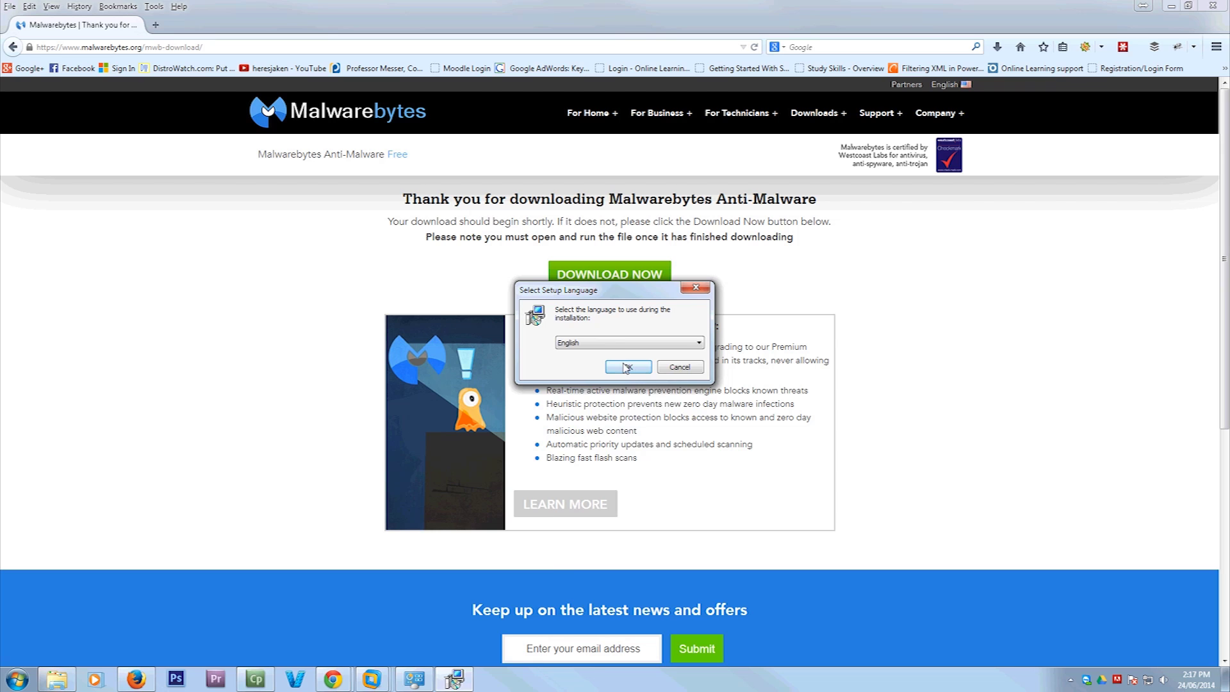
left_click(636, 343)
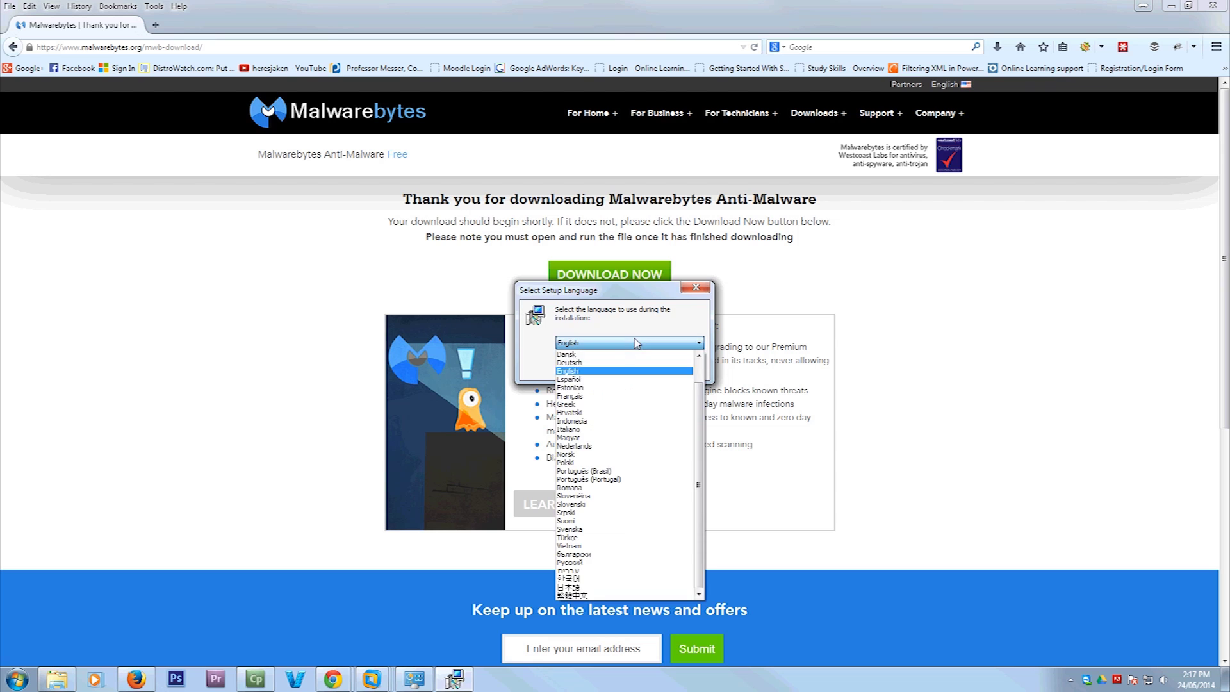
left_click(608, 371)
left_click(621, 376)
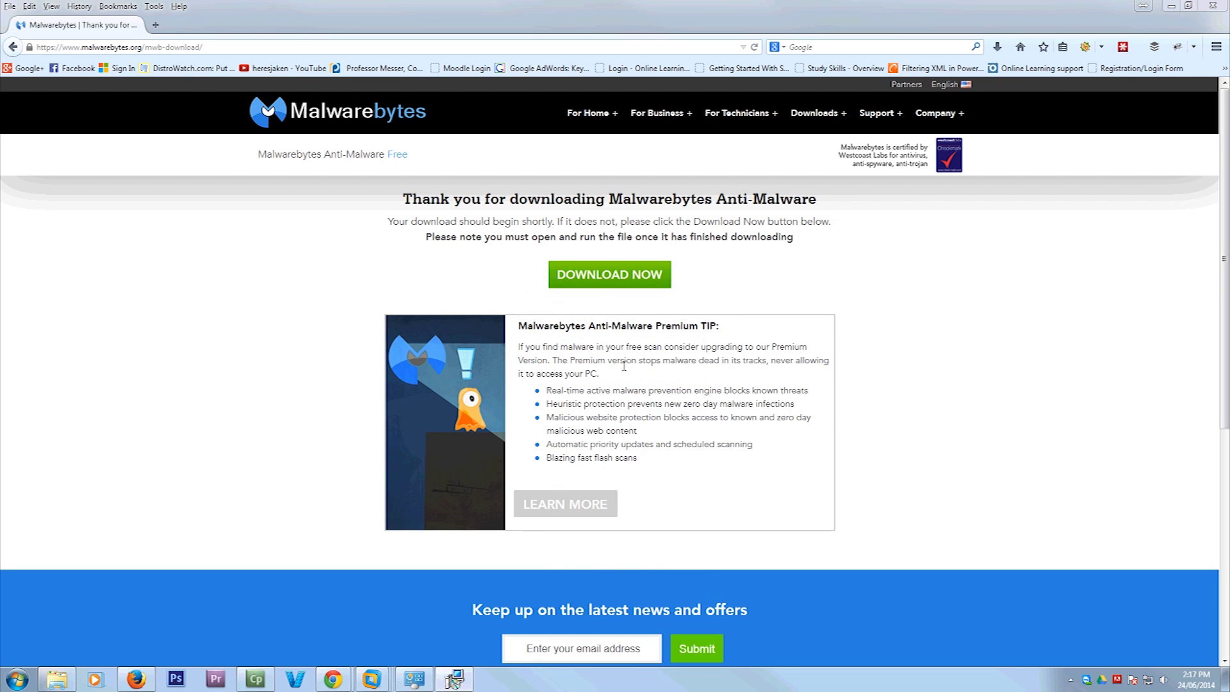
left_click(684, 443)
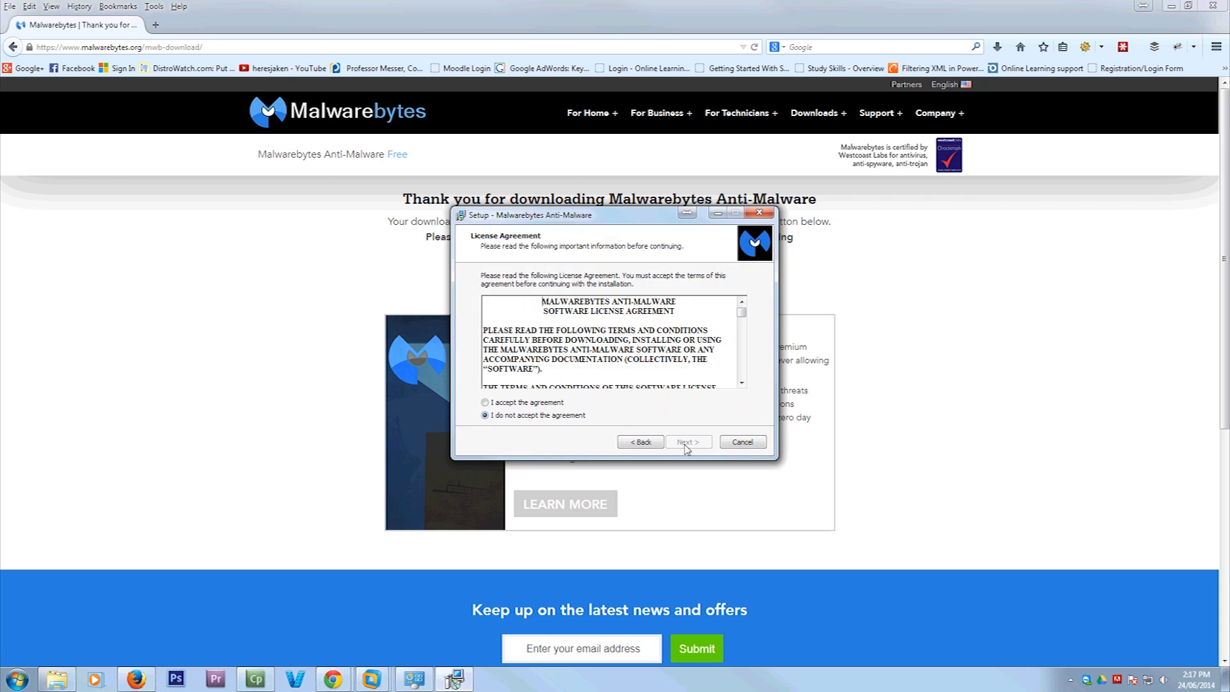
left_click(535, 403)
left_click(682, 443)
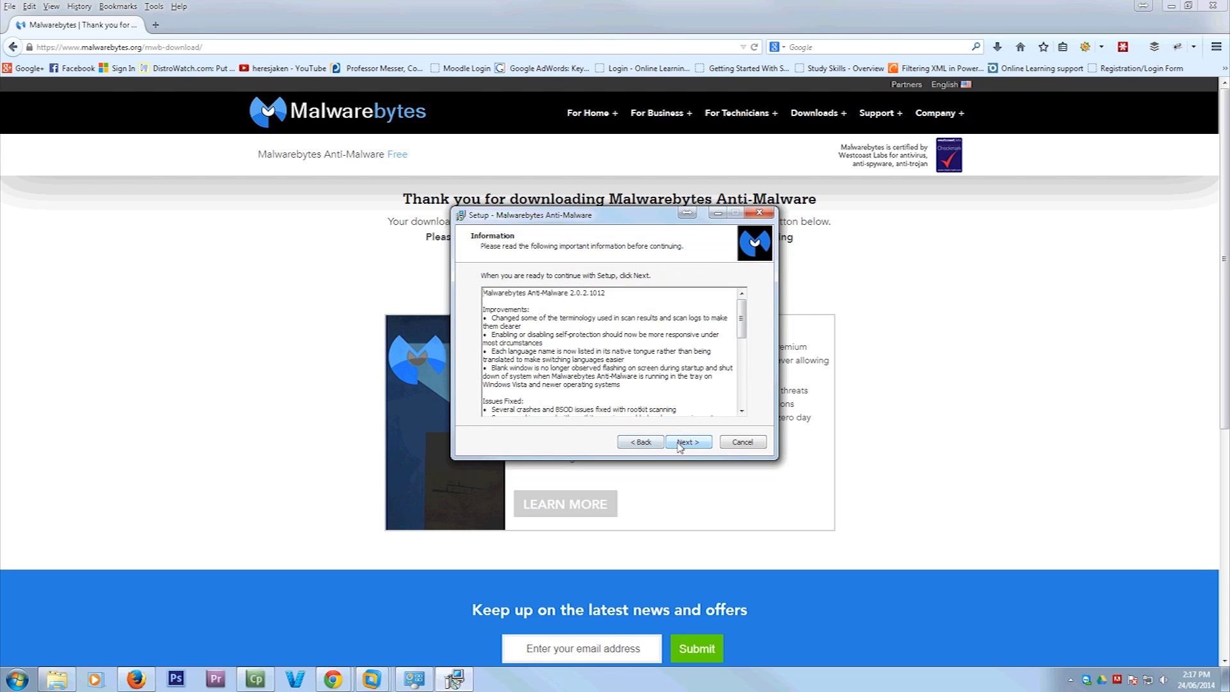
left_click(682, 443)
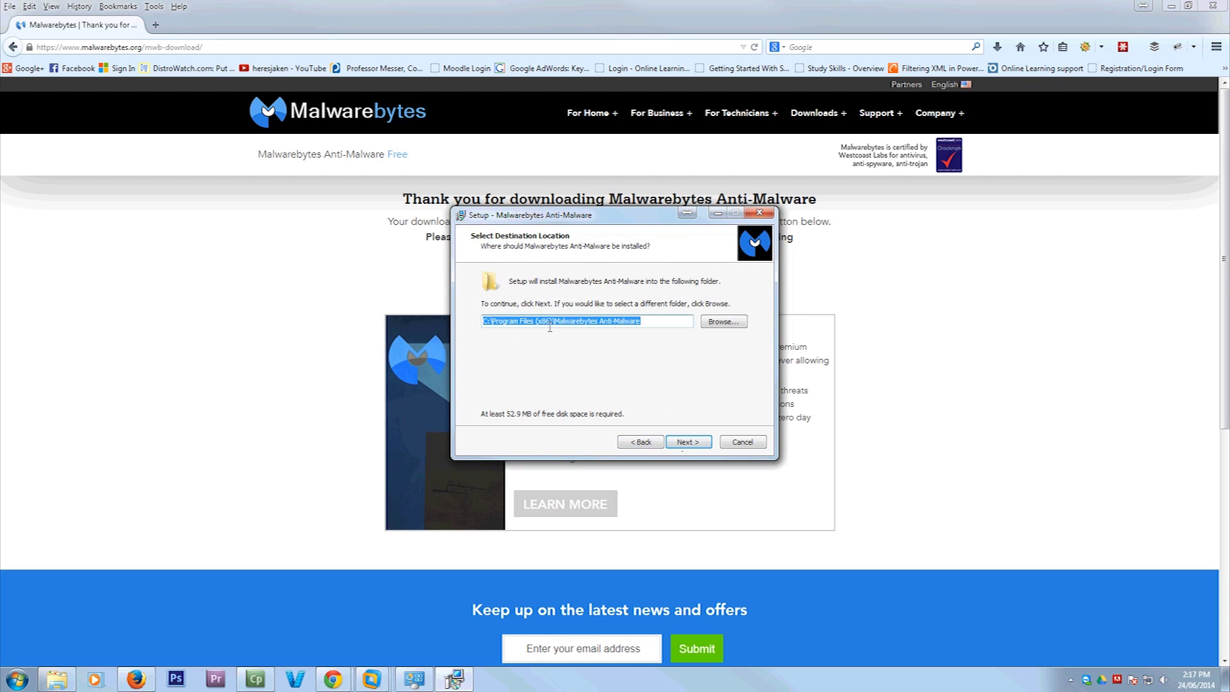
Step: Install with the default folder, start menu and desktop shortcut, Premium trial unchecked
left_click_drag(554, 323, 538, 325)
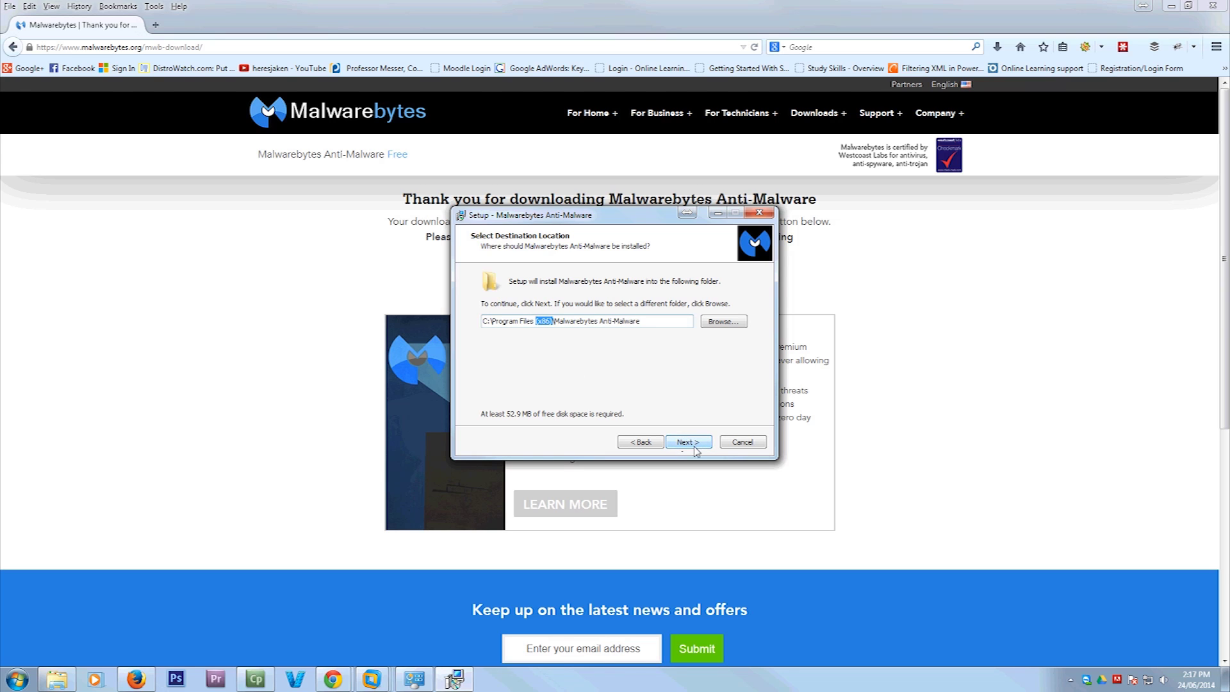
left_click(690, 442)
left_click(641, 442)
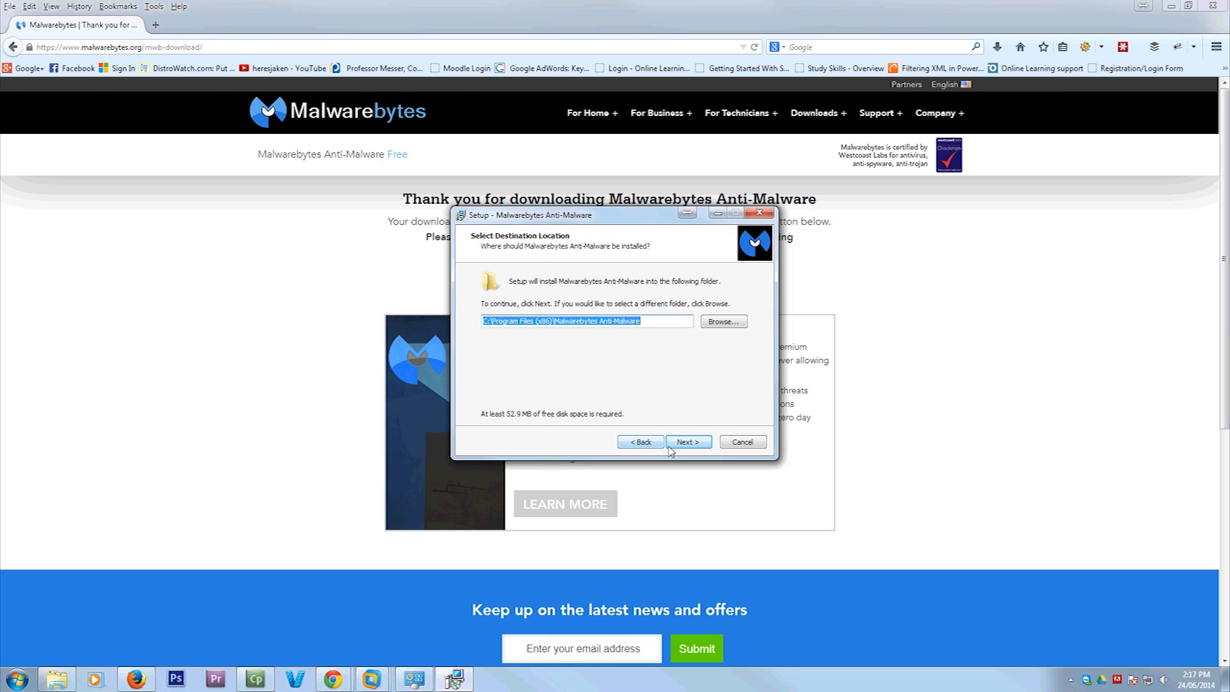
left_click(678, 443)
left_click(678, 444)
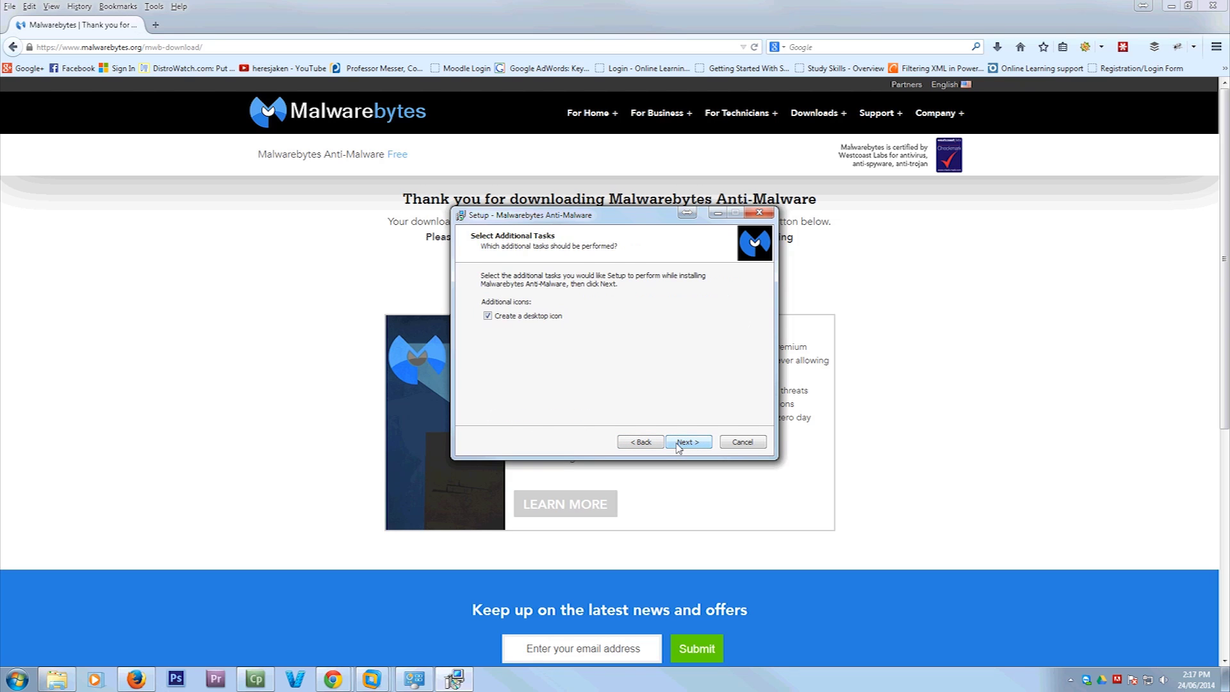
left_click(678, 445)
left_click(679, 444)
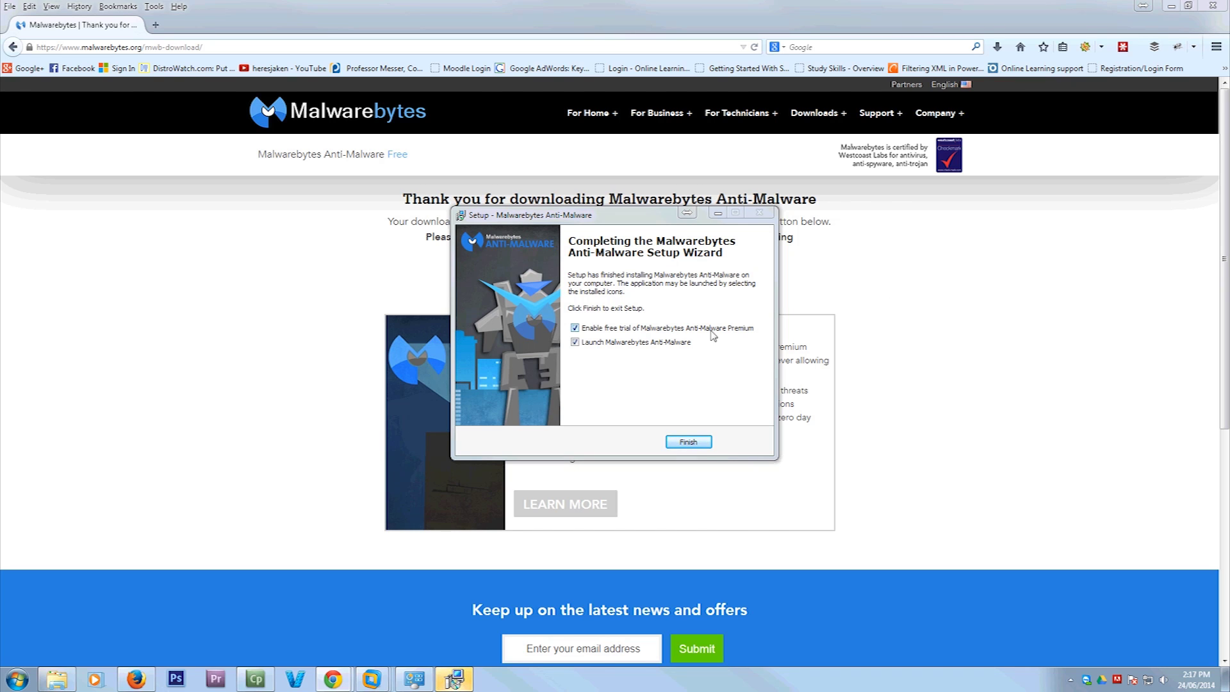
left_click(671, 330)
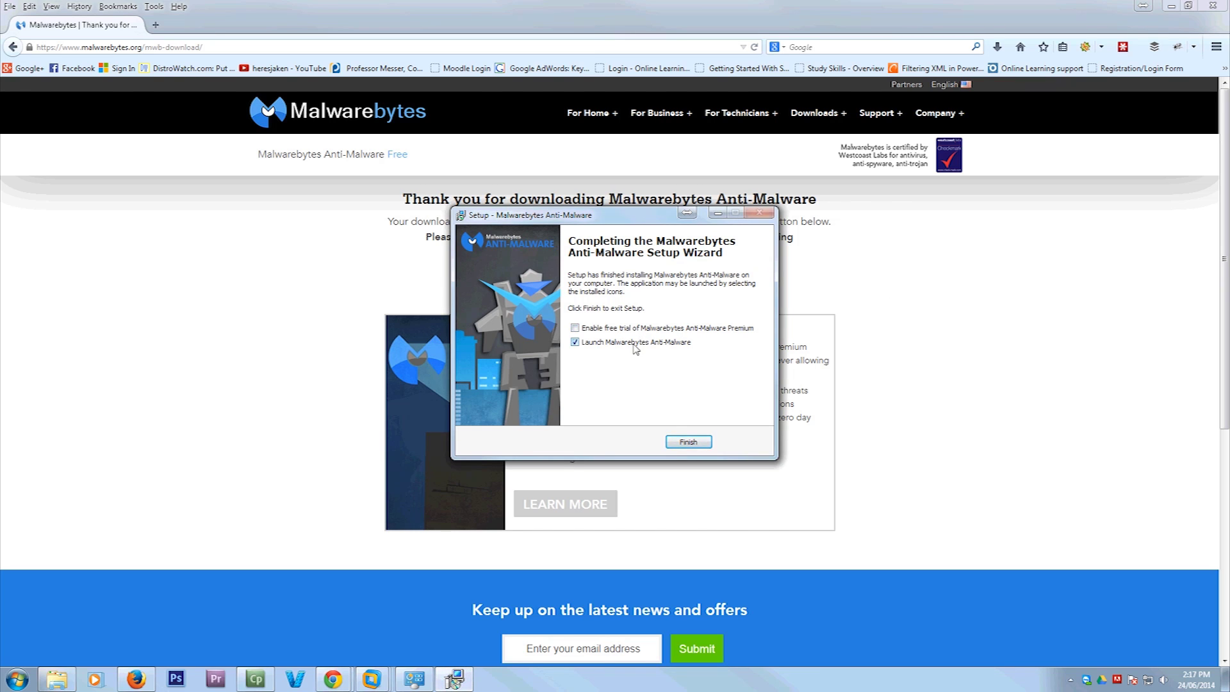
left_click(685, 441)
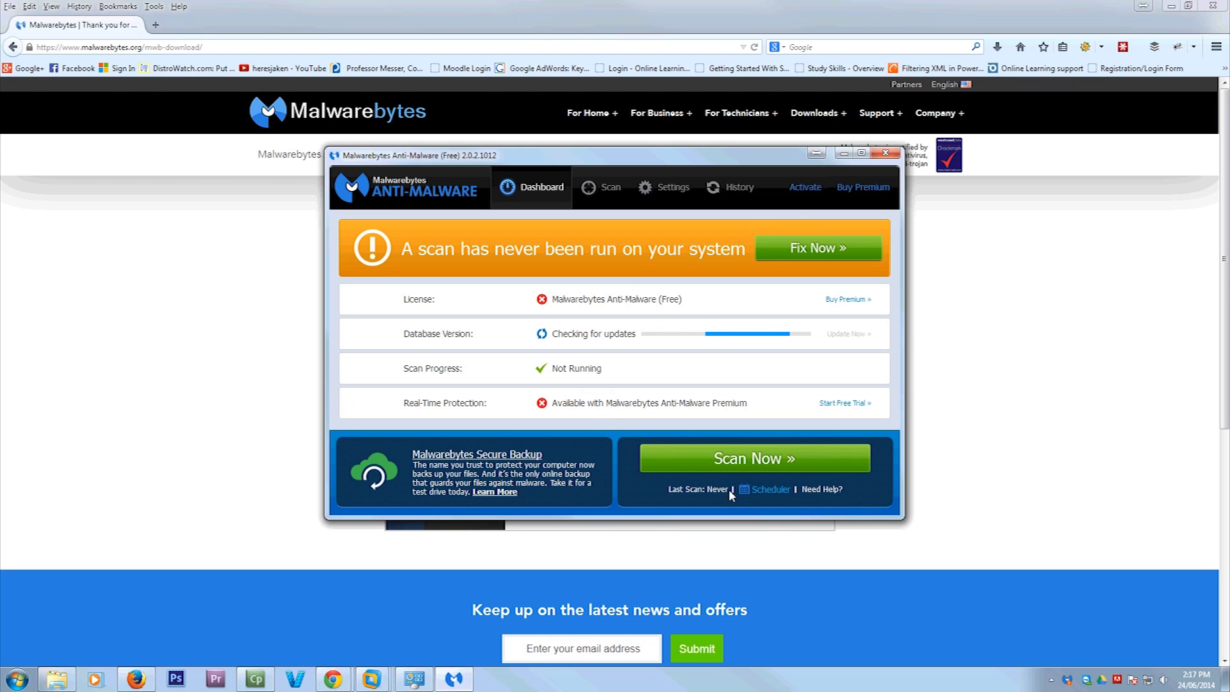
Step: Wait on the Dashboard until the database version reads v2014.06.24.03
left_click(765, 489)
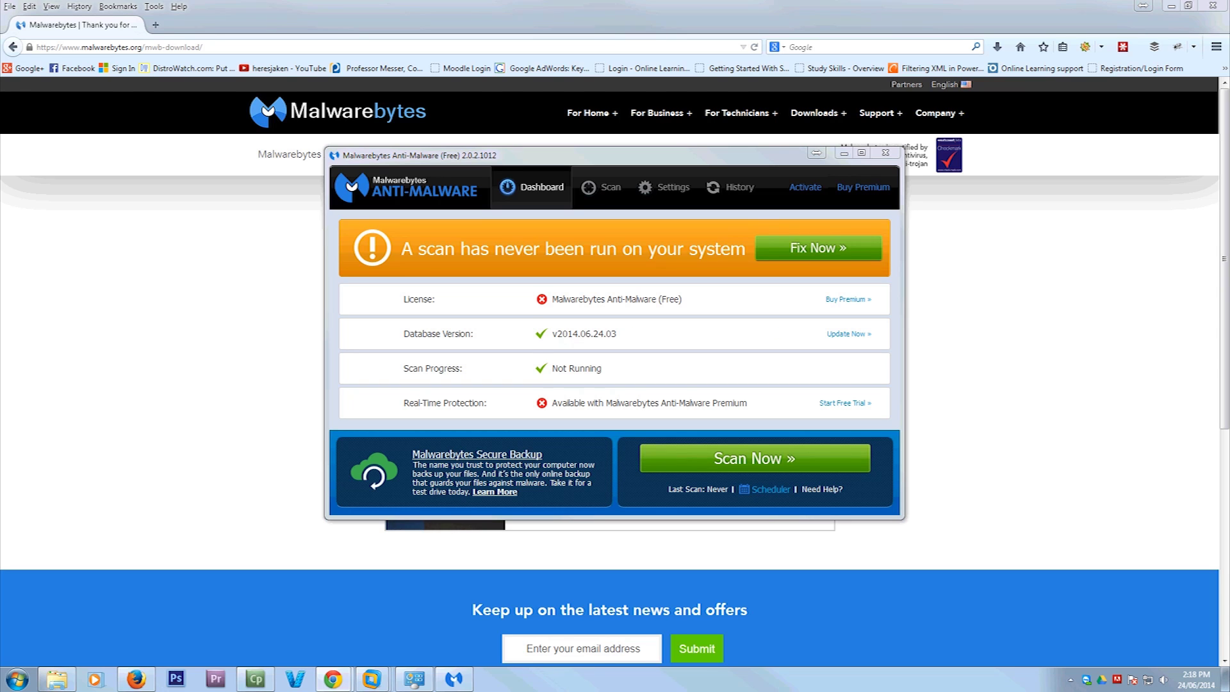
Step: Choose Custom Scan, then add and remove the Google Drive 'Burning' folder under Malware Exclusions
left_click(602, 192)
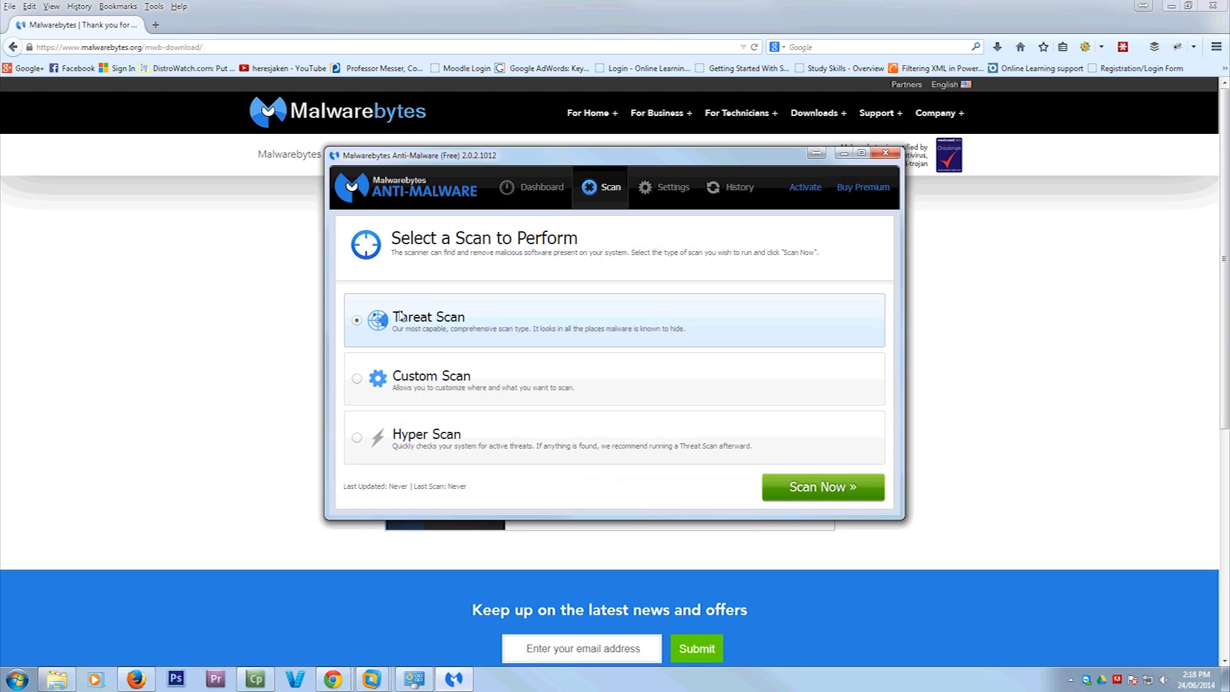
left_click(413, 370)
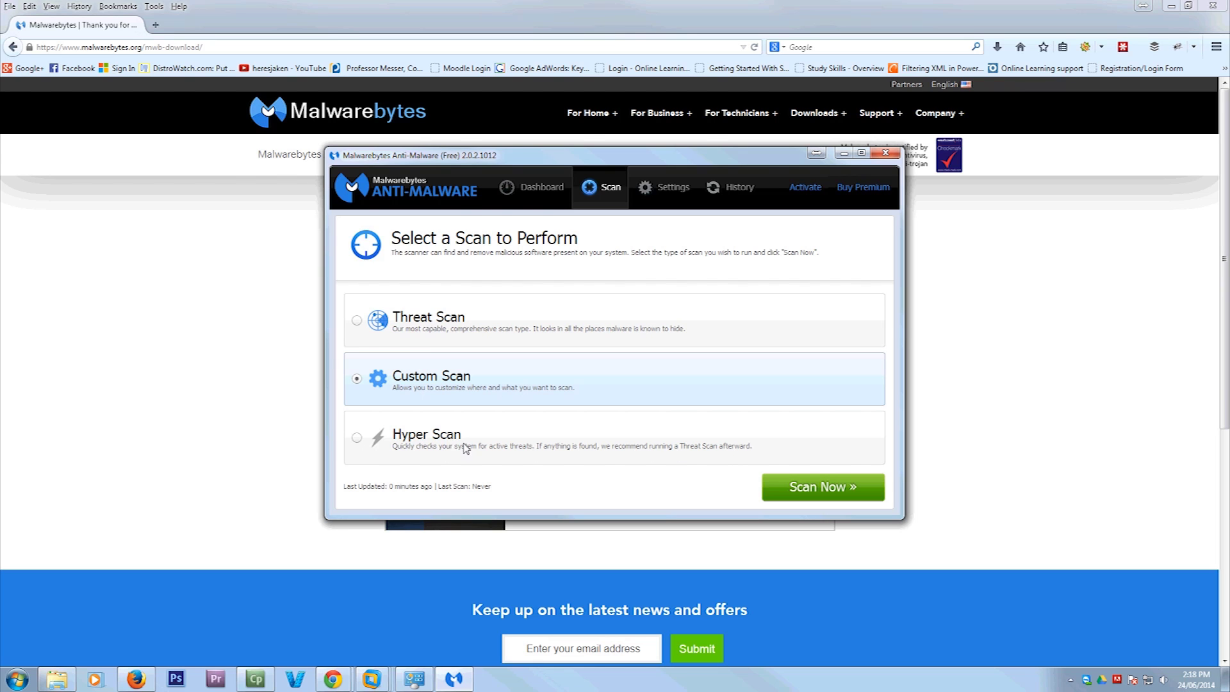
left_click(654, 186)
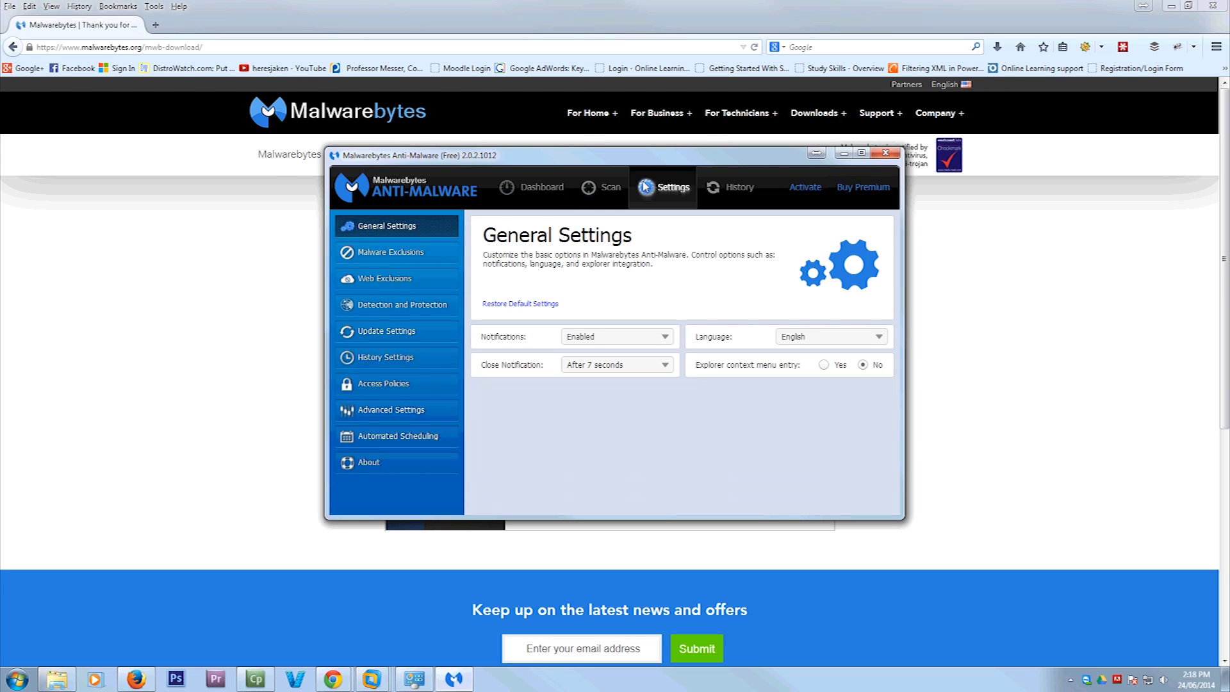
left_click(384, 253)
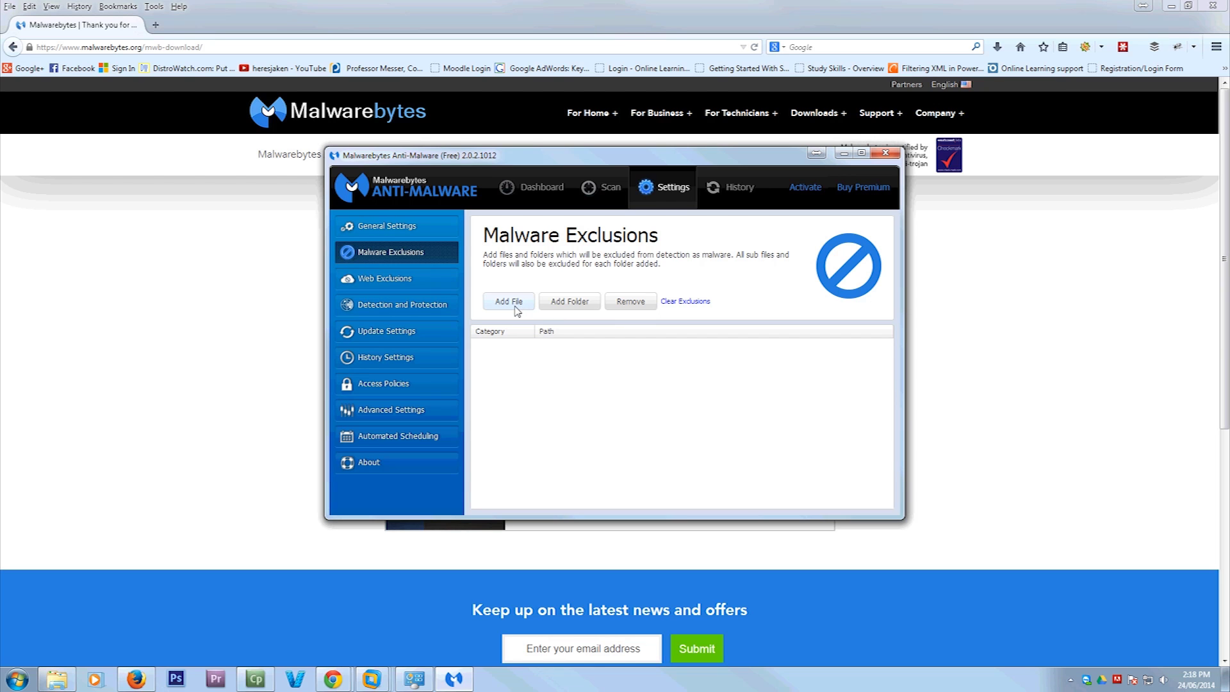
left_click(564, 305)
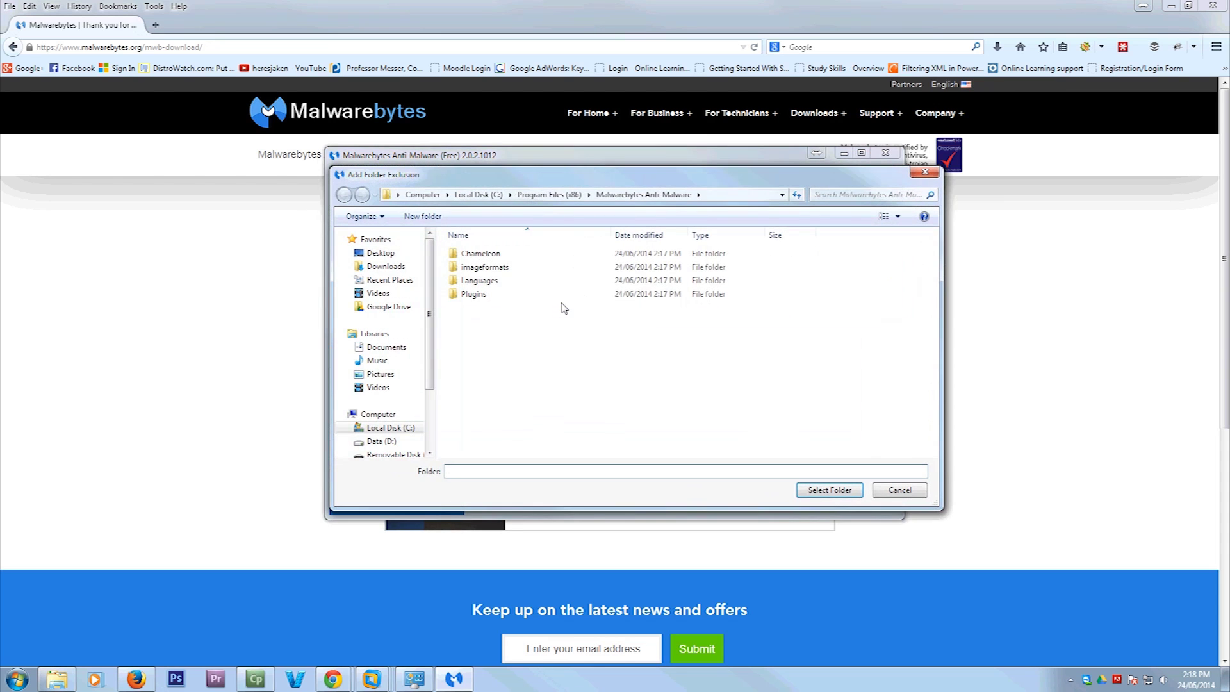
left_click(394, 307)
left_click(474, 253)
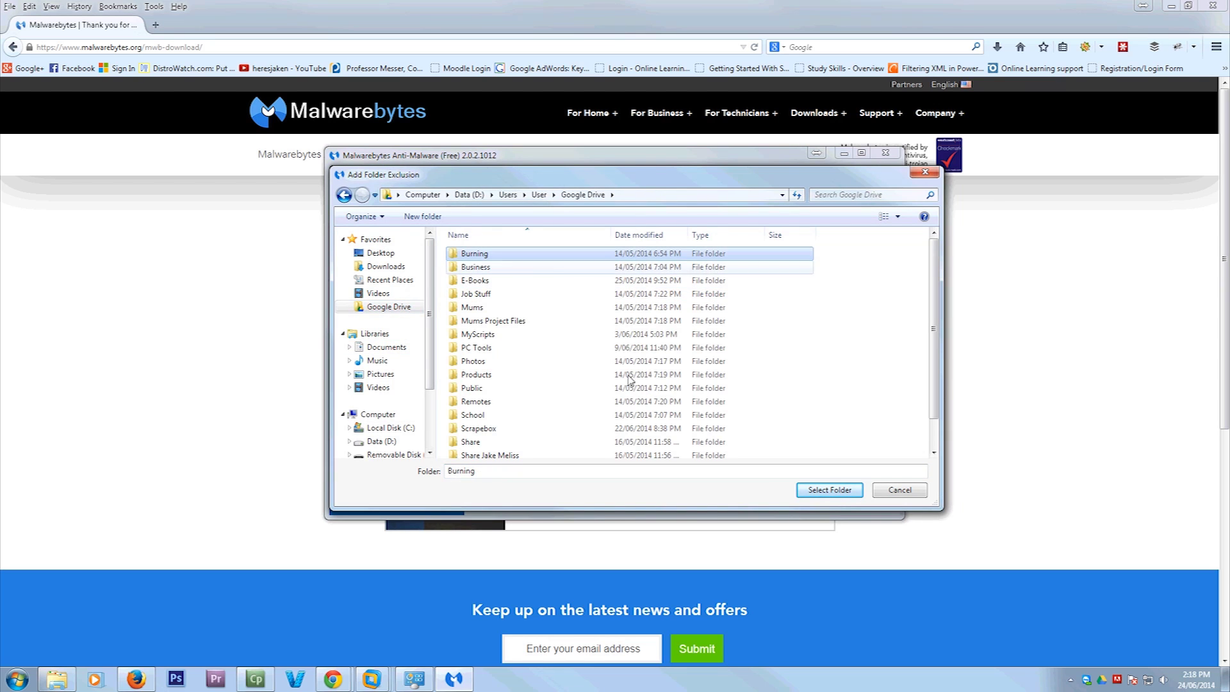
left_click(826, 489)
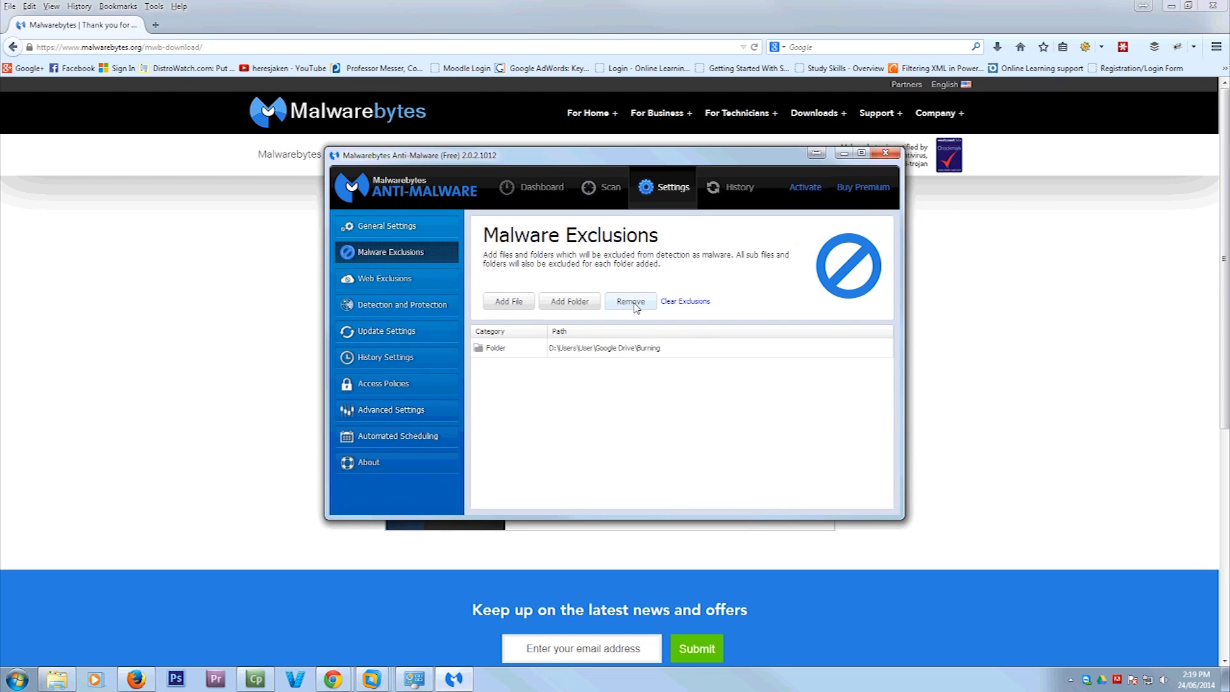
left_click(686, 302)
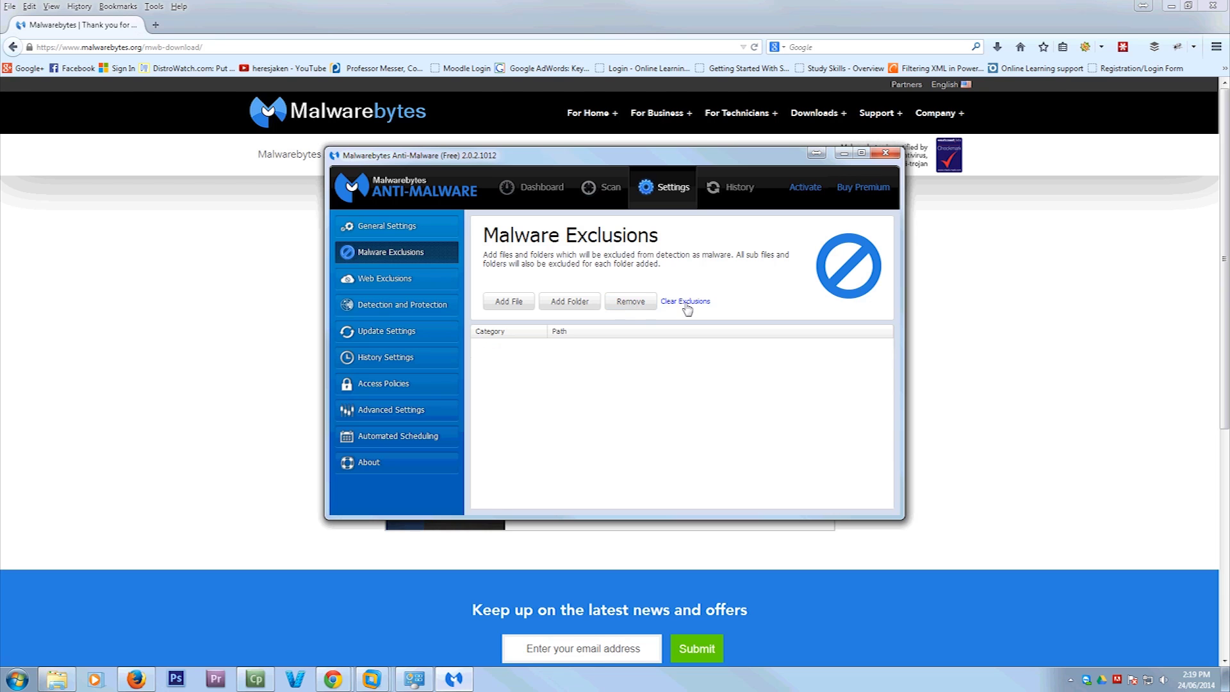
Step: Review the Web Exclusions, Detection, Update and History settings, leaving the log export path unchanged
left_click(383, 275)
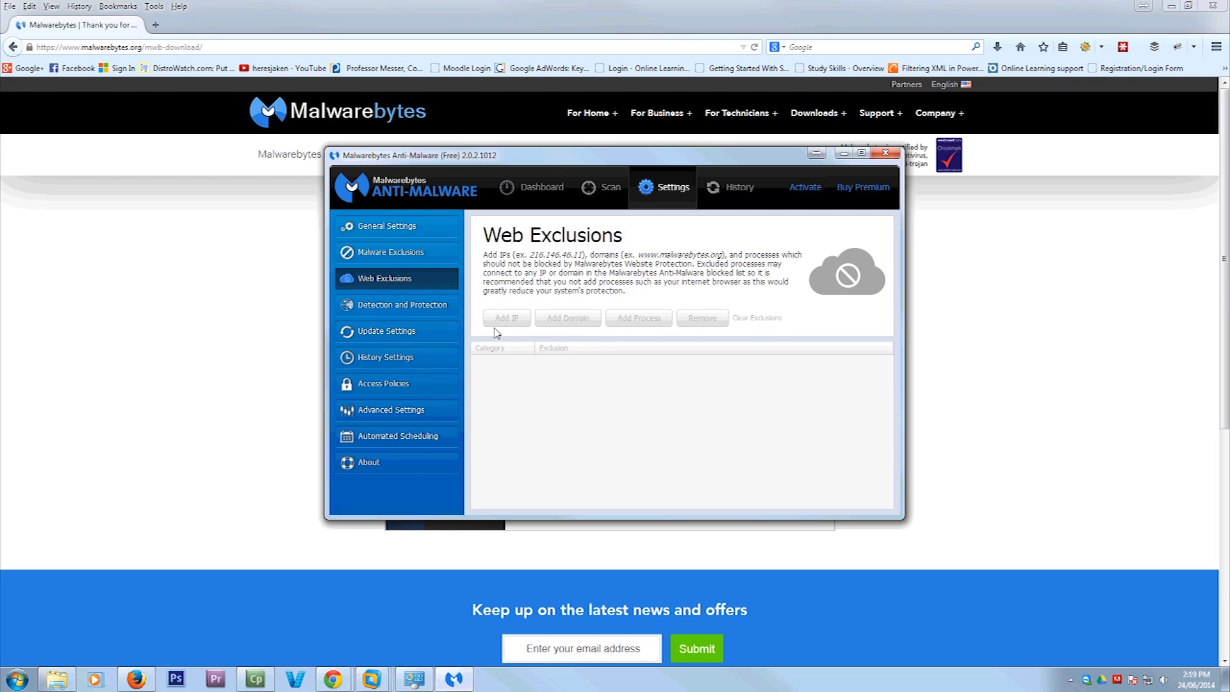
left_click(408, 306)
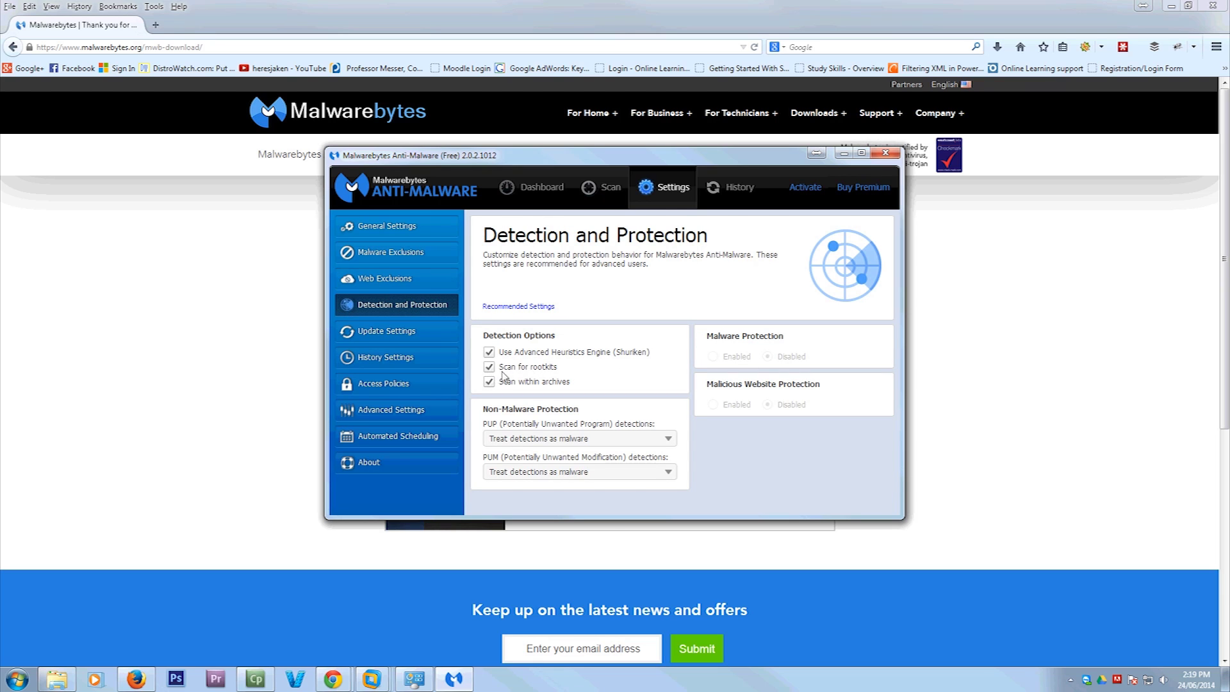
left_click(384, 332)
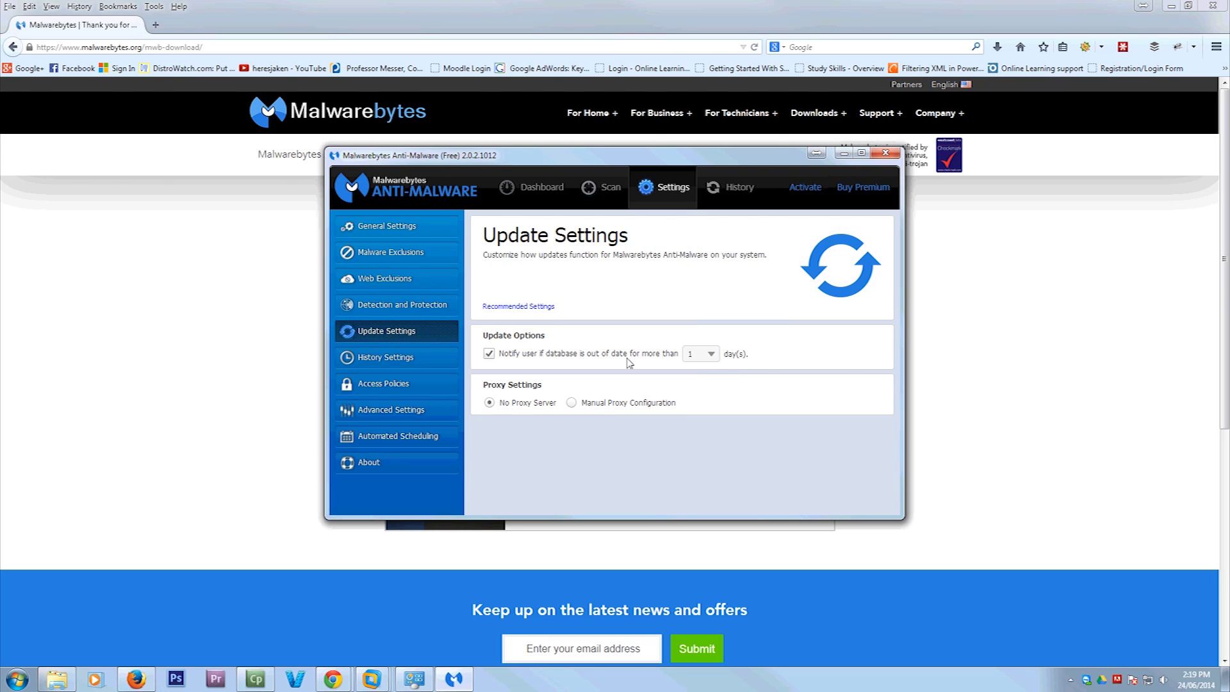
left_click(403, 360)
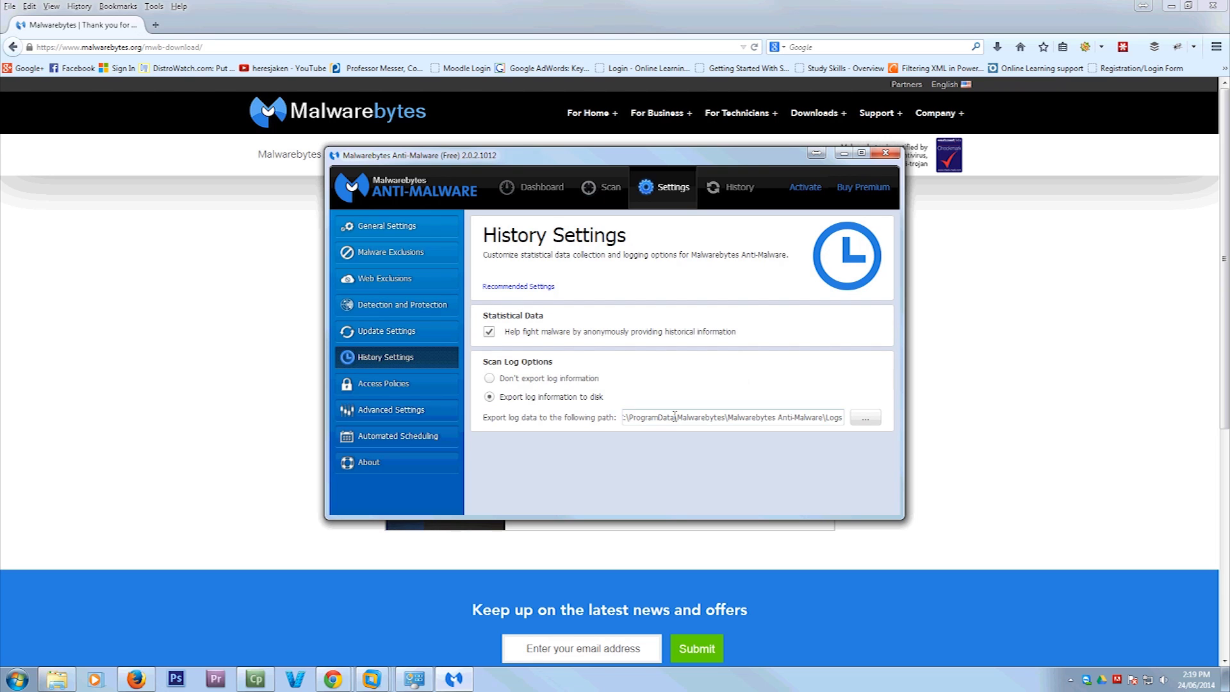
left_click_drag(682, 417, 564, 410)
left_click_drag(647, 411, 860, 417)
left_click(865, 418)
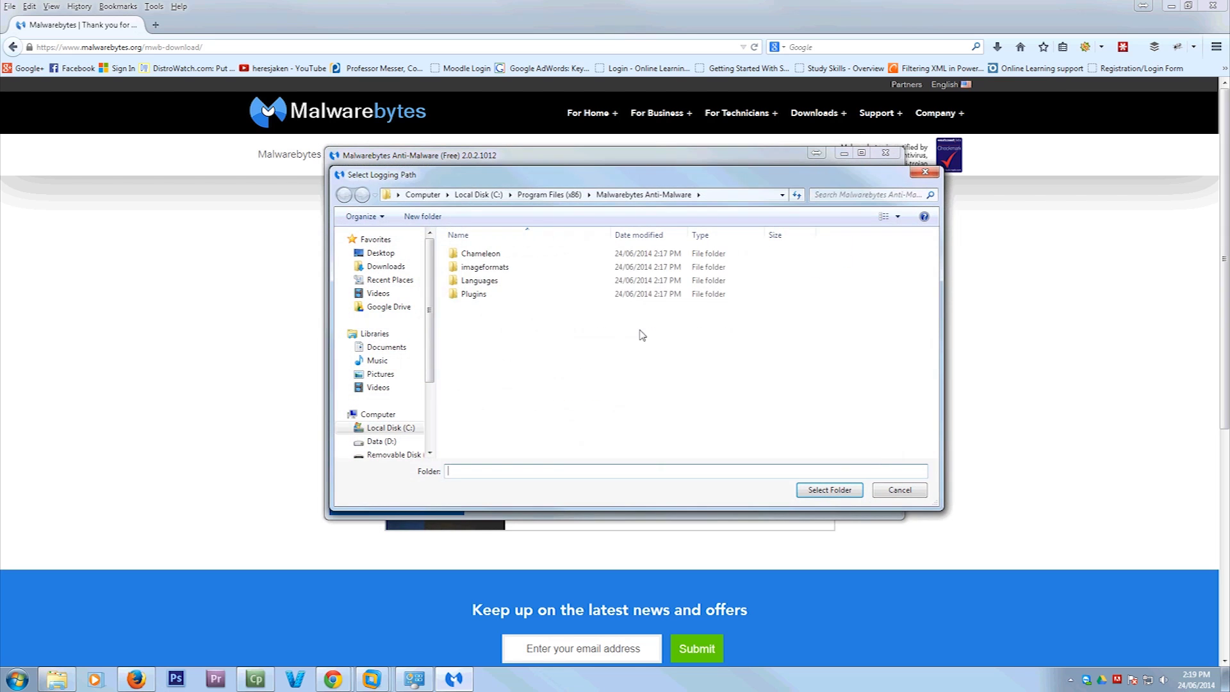
left_click(923, 176)
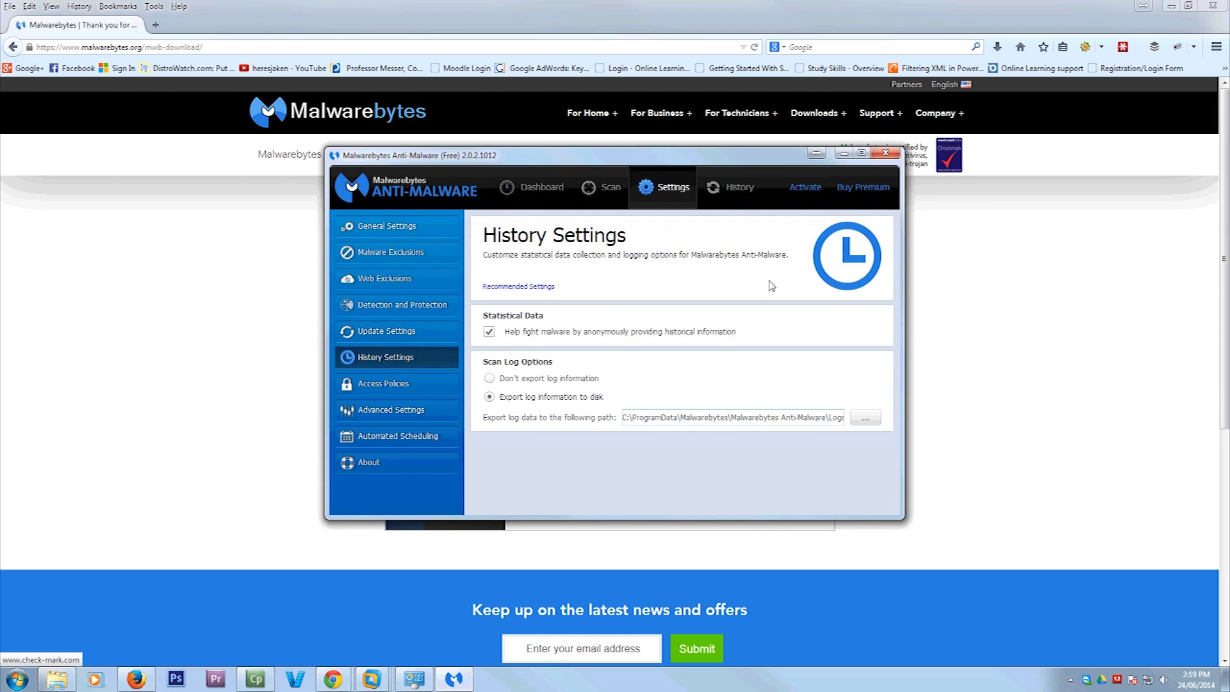
Step: Review Access Policies, Advanced, Scheduling and About, return to General Settings, then view Quarantine
left_click(389, 384)
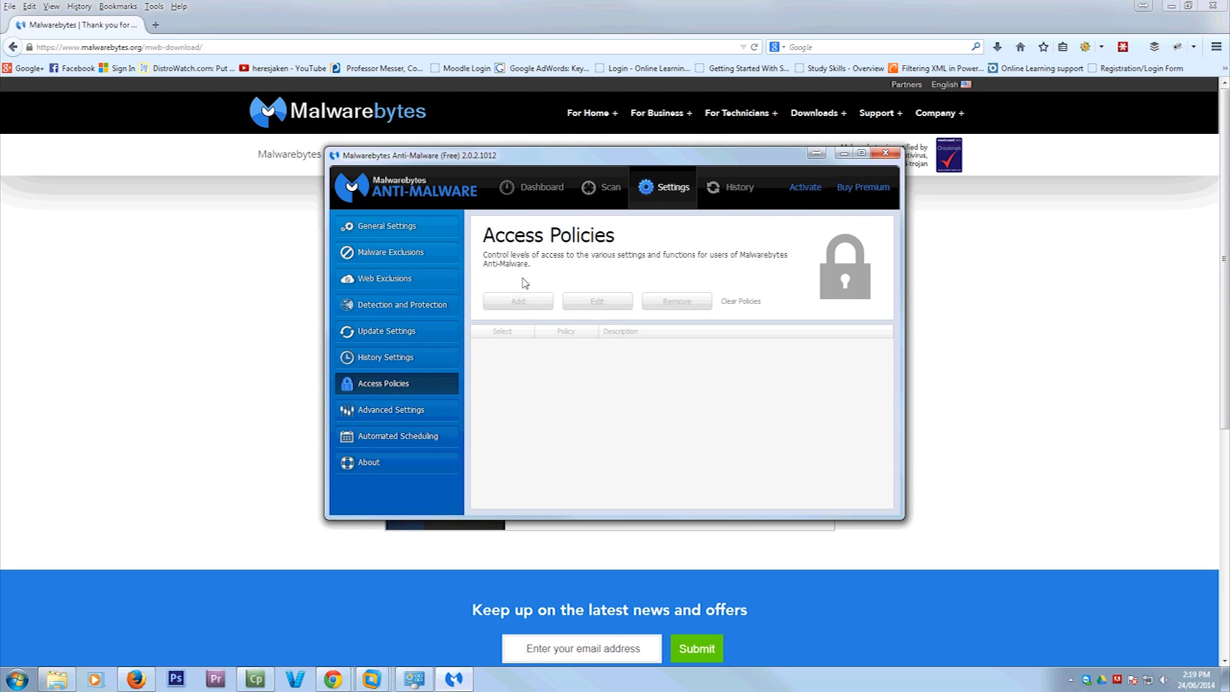
left_click(388, 411)
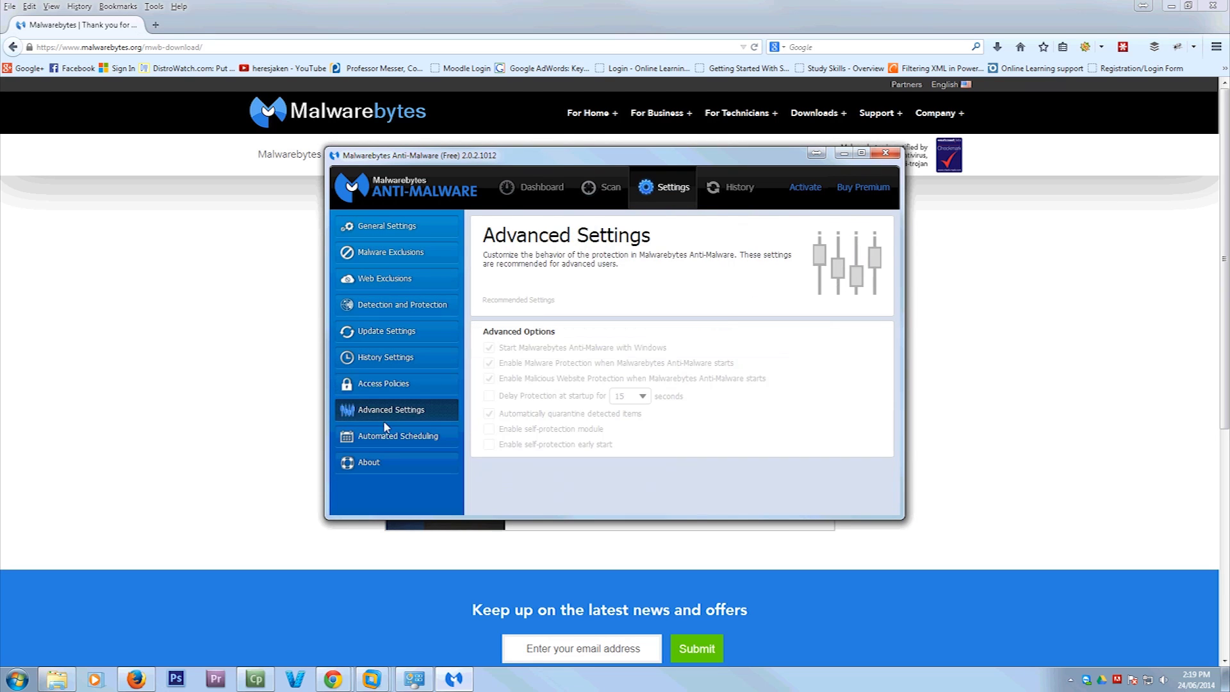
left_click(387, 437)
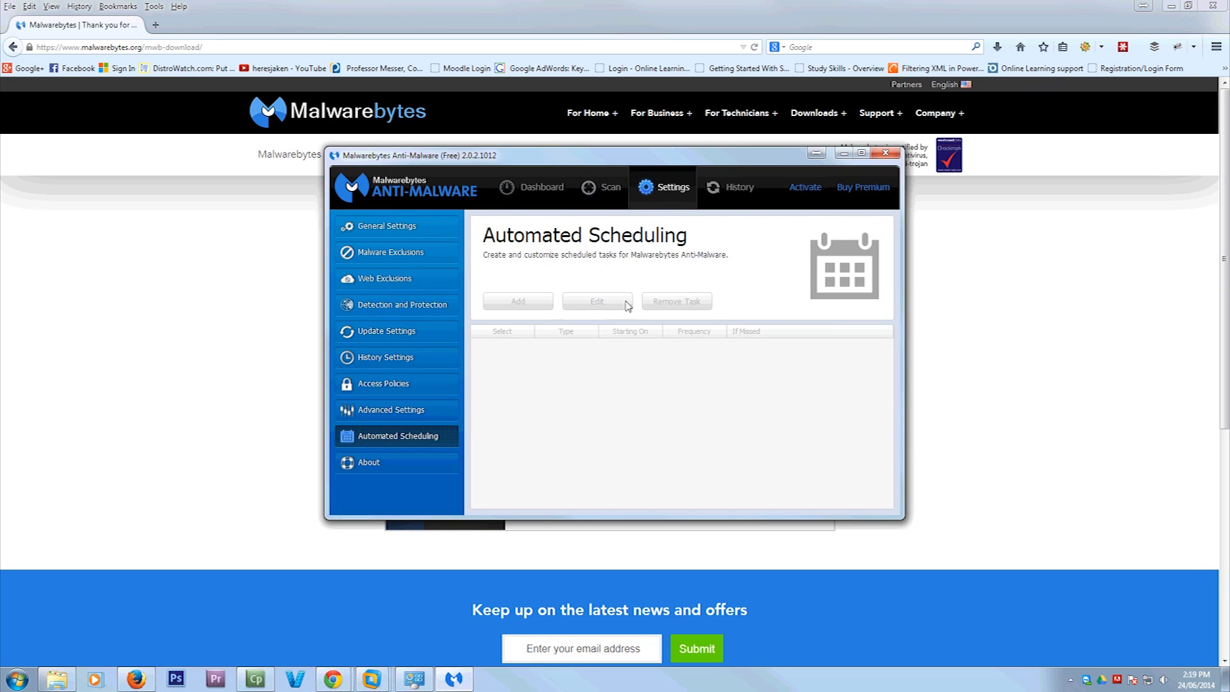
left_click(391, 463)
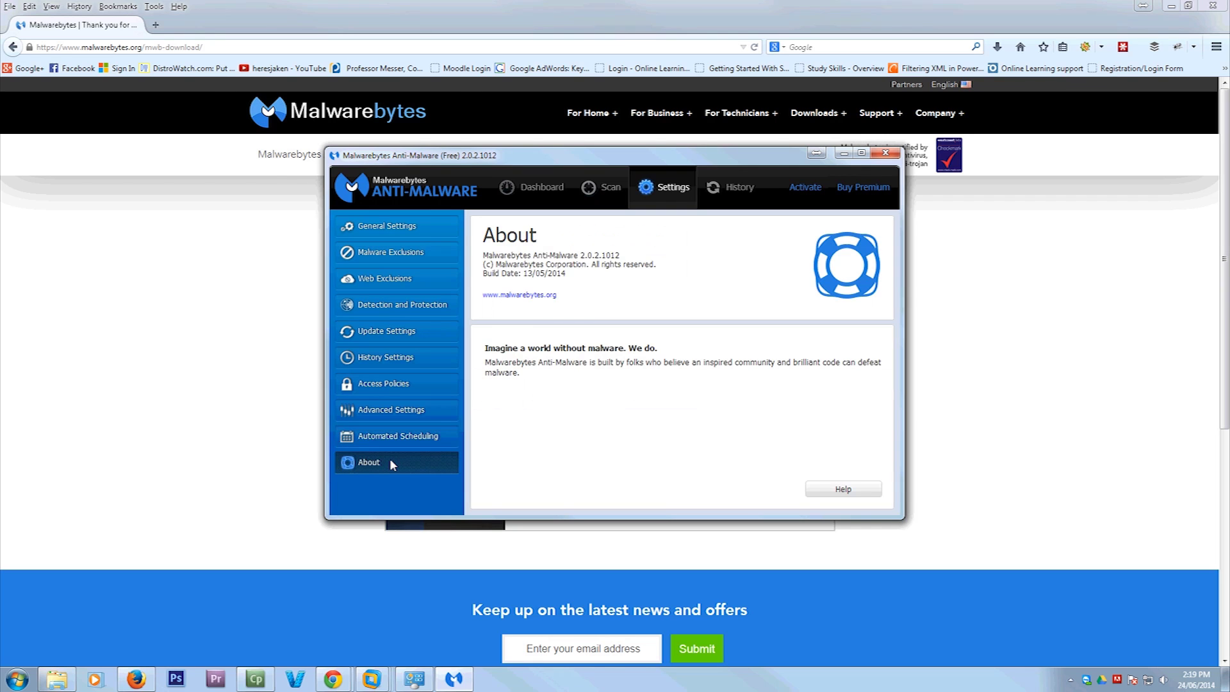
left_click(390, 227)
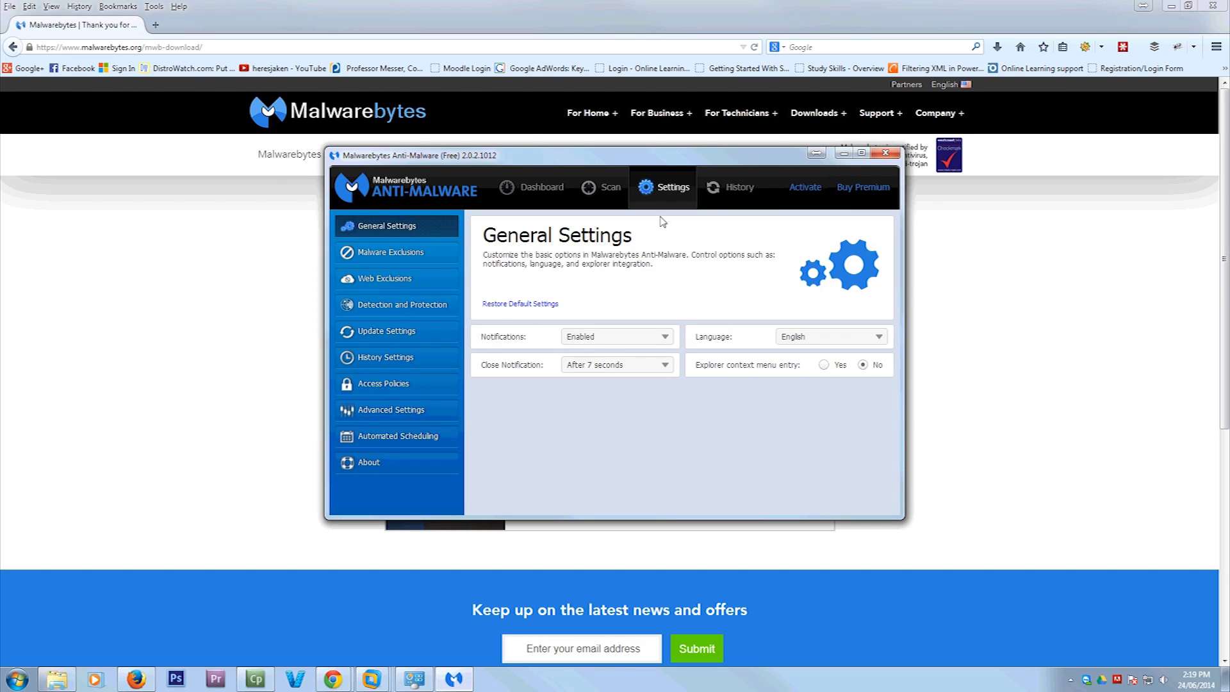
left_click(735, 201)
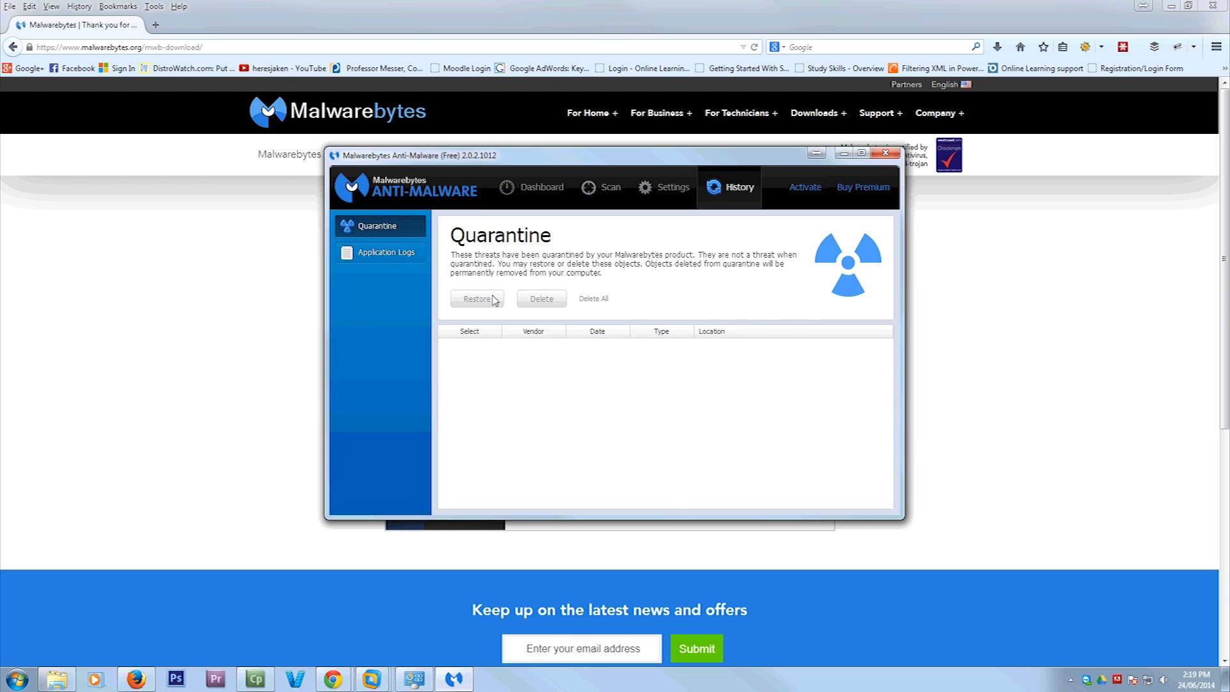
Step: View Application Logs, then start a Custom Scan of drive C: with rootkit checks on
left_click(384, 252)
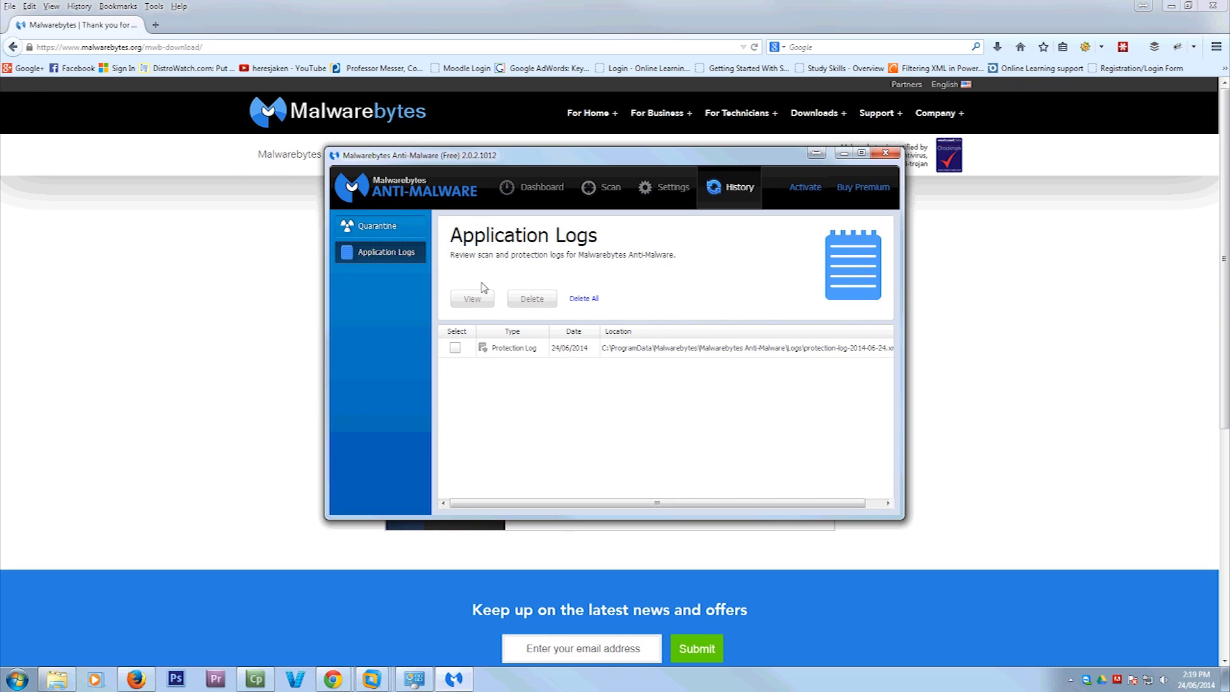
left_click(596, 187)
left_click(460, 321)
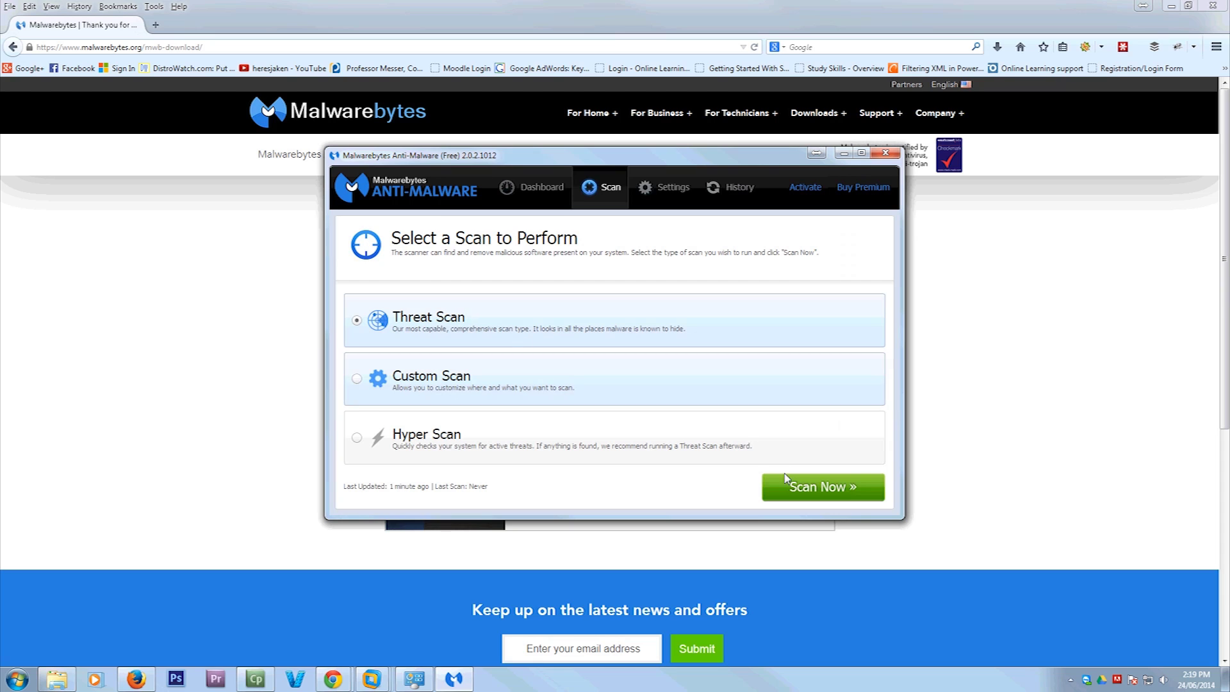
left_click(586, 396)
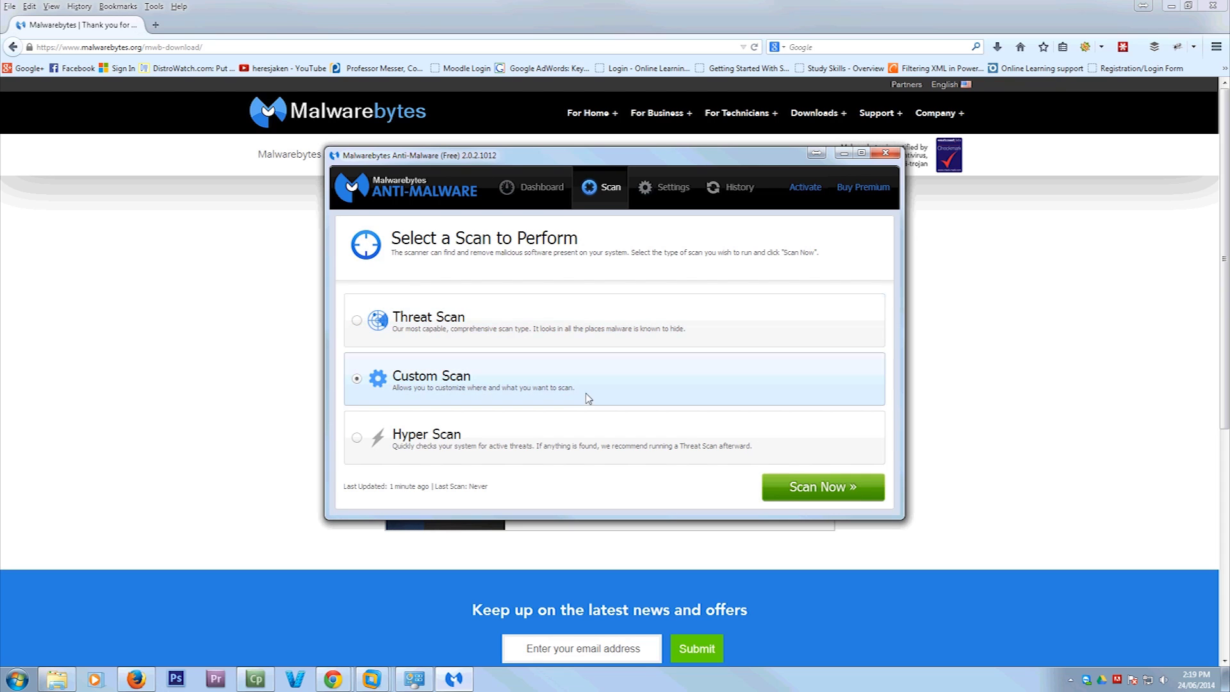
left_click(827, 490)
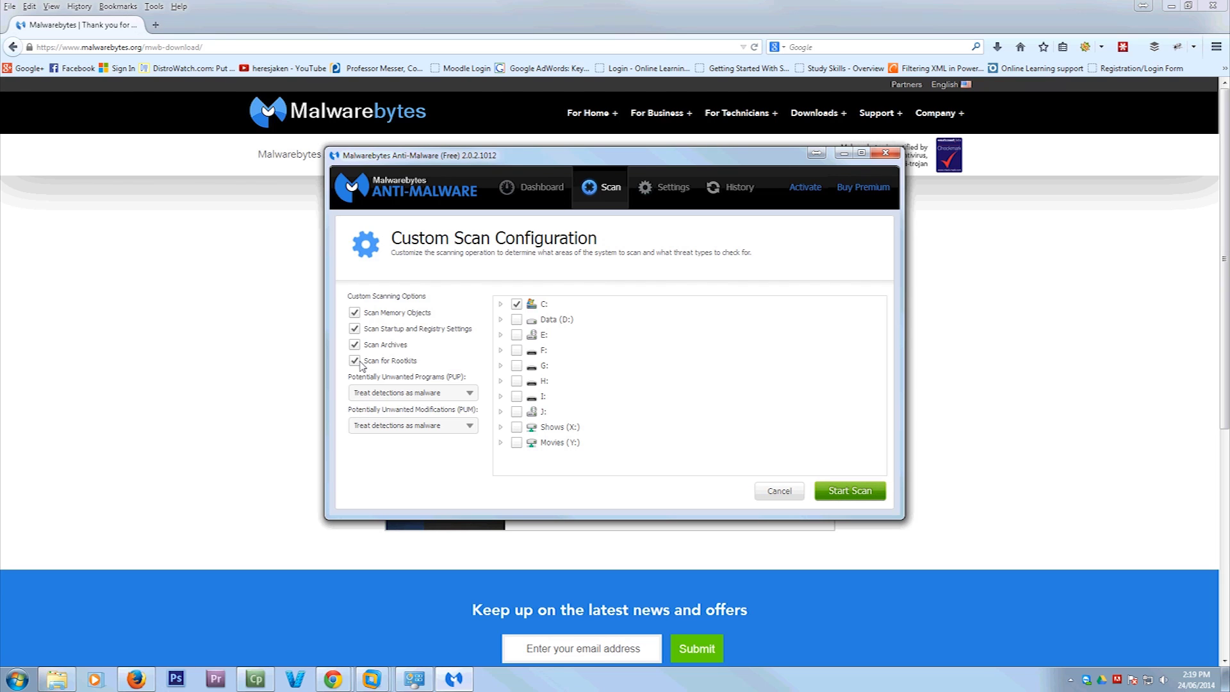
left_click(843, 490)
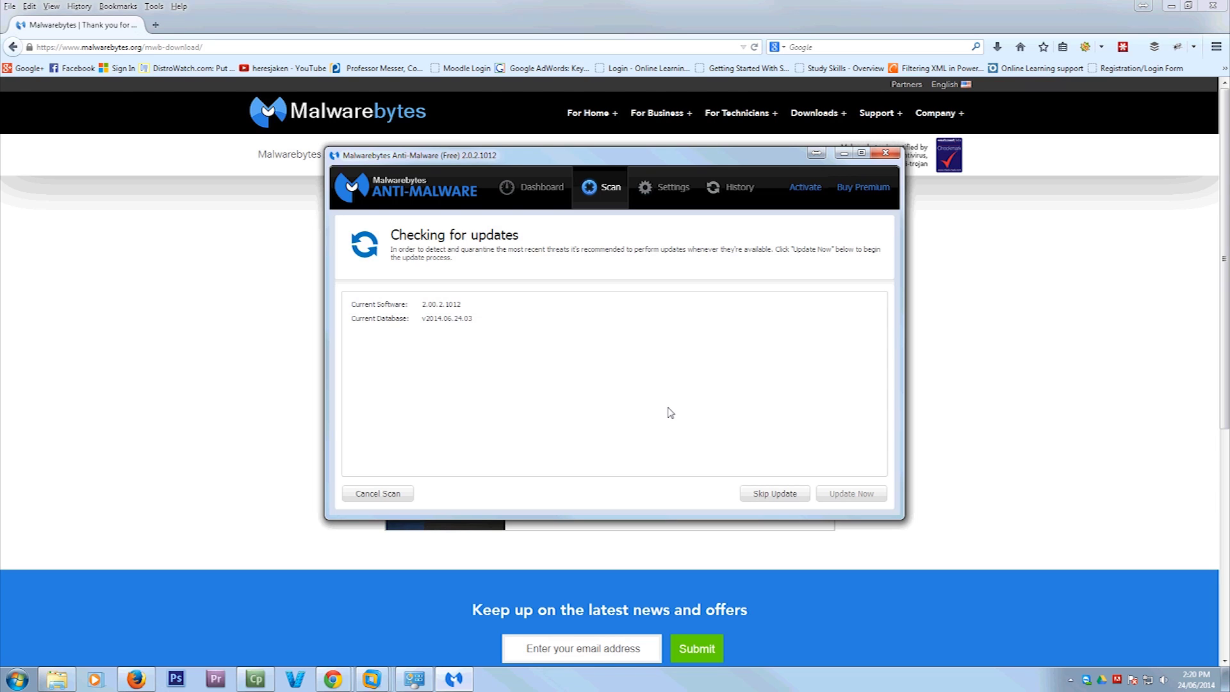
Step: Skip the update, let the scan finish, and scroll the detected PUPs such as PUP.Optional.Snapdo
left_click(777, 493)
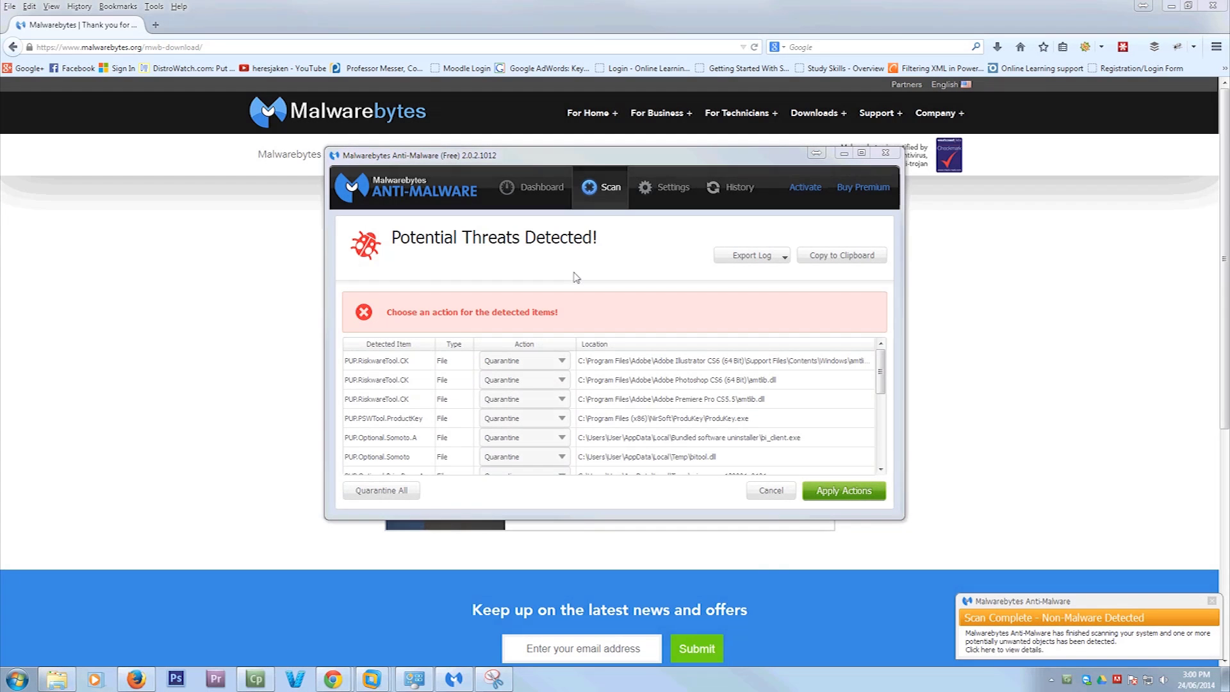
left_click(881, 371)
left_click_drag(881, 370, 882, 394)
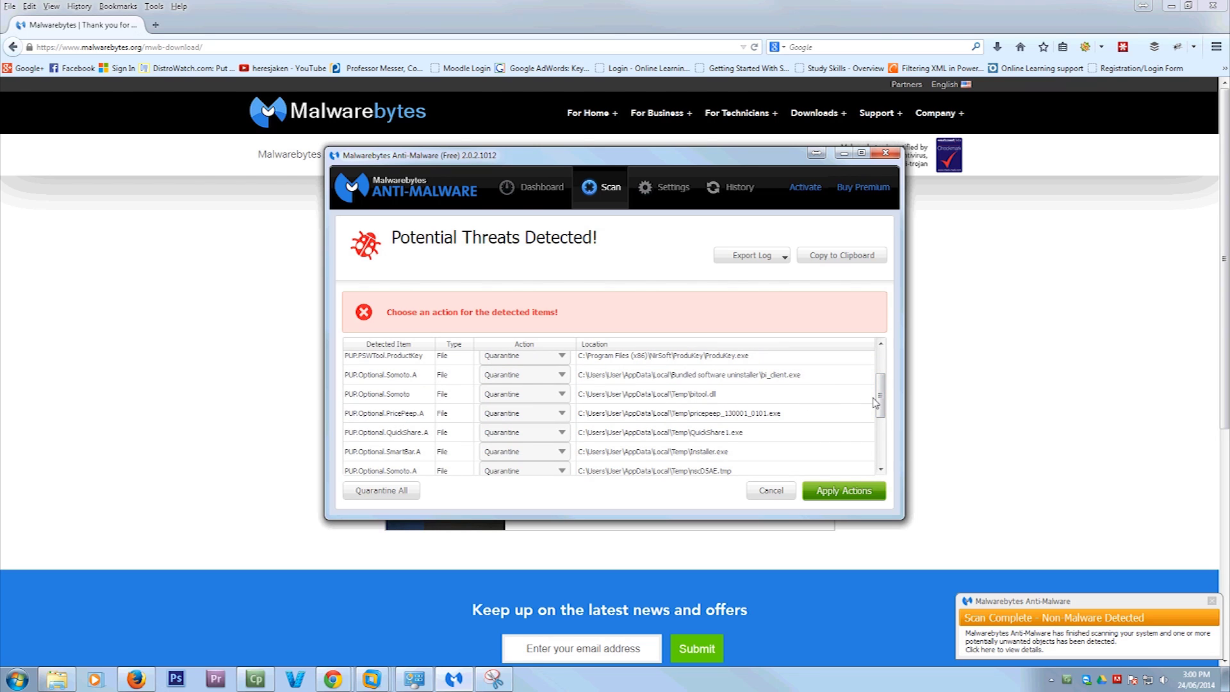
left_click_drag(881, 399, 876, 442)
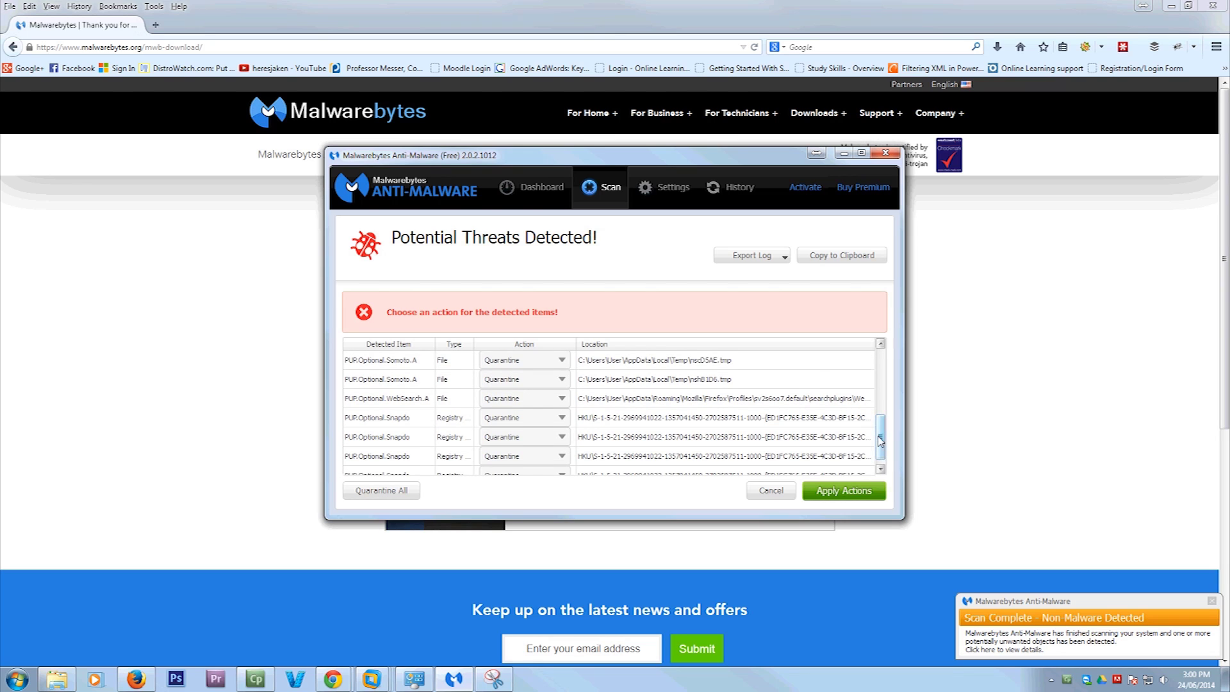
scroll(407, 400, "down", 1)
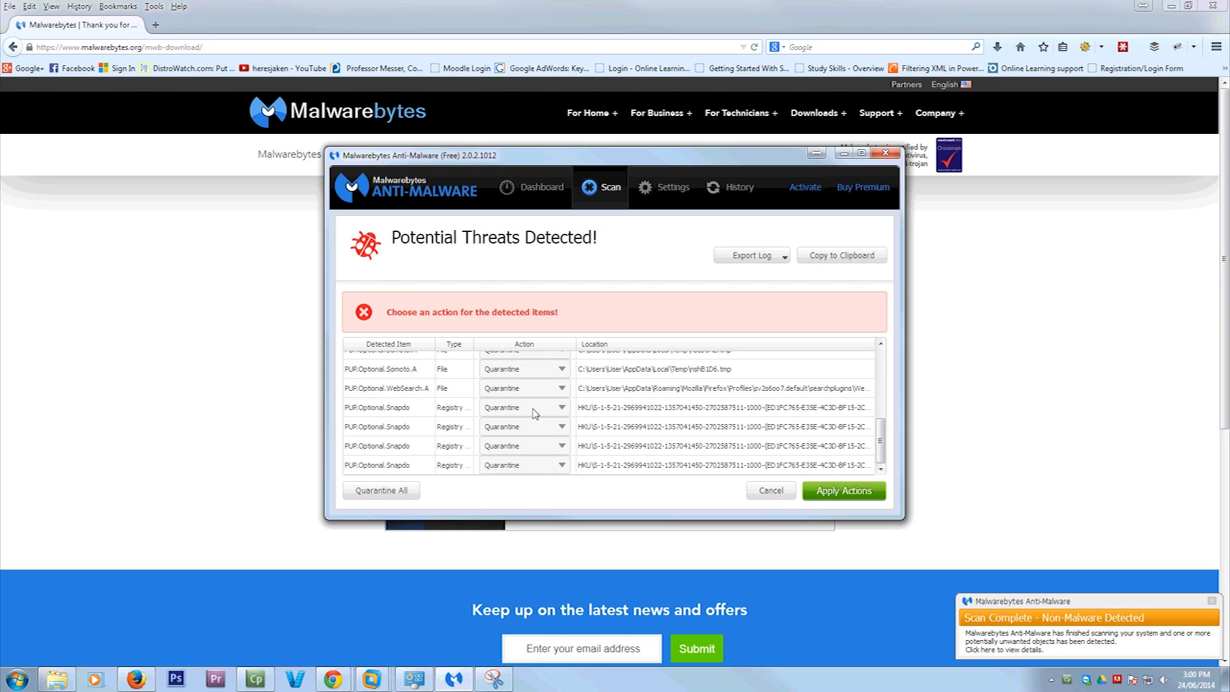
Step: Set Add Exclusion for WebSearch.A, Somoto.A, SmartBar.A, QuickShare.A and PricePeep.A detections
left_click(546, 394)
scroll(844, 371, "up", 1)
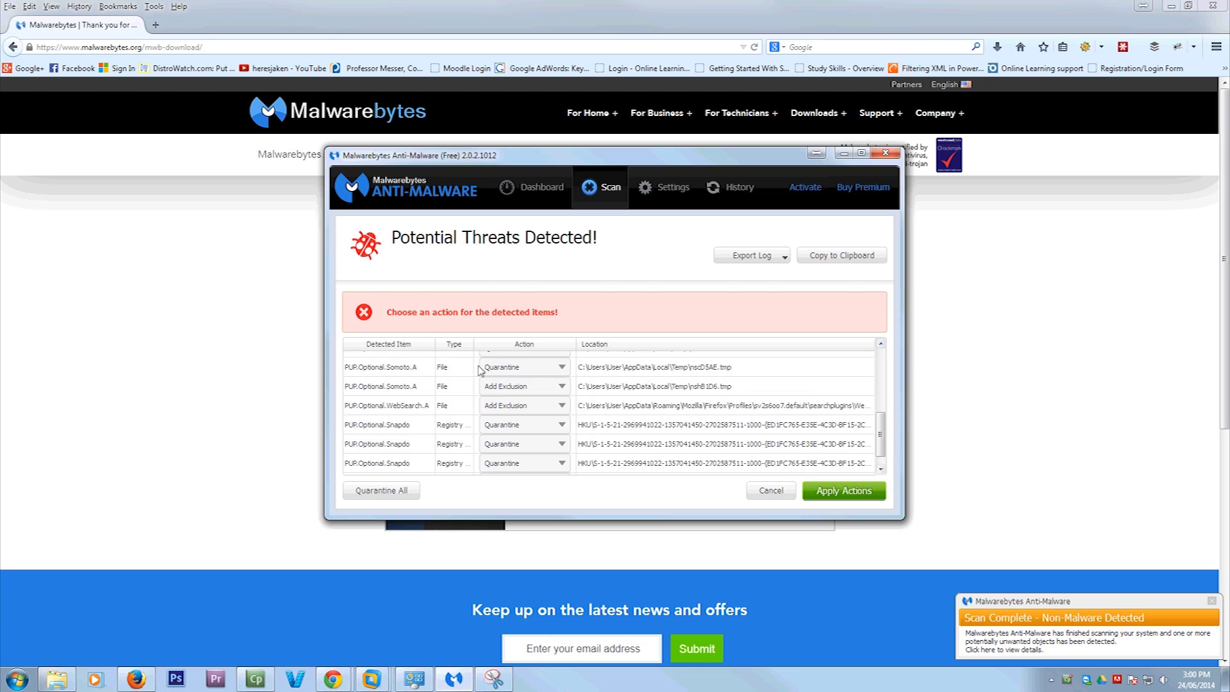
left_click(552, 374)
left_click(519, 389)
scroll(532, 394, "up", 3)
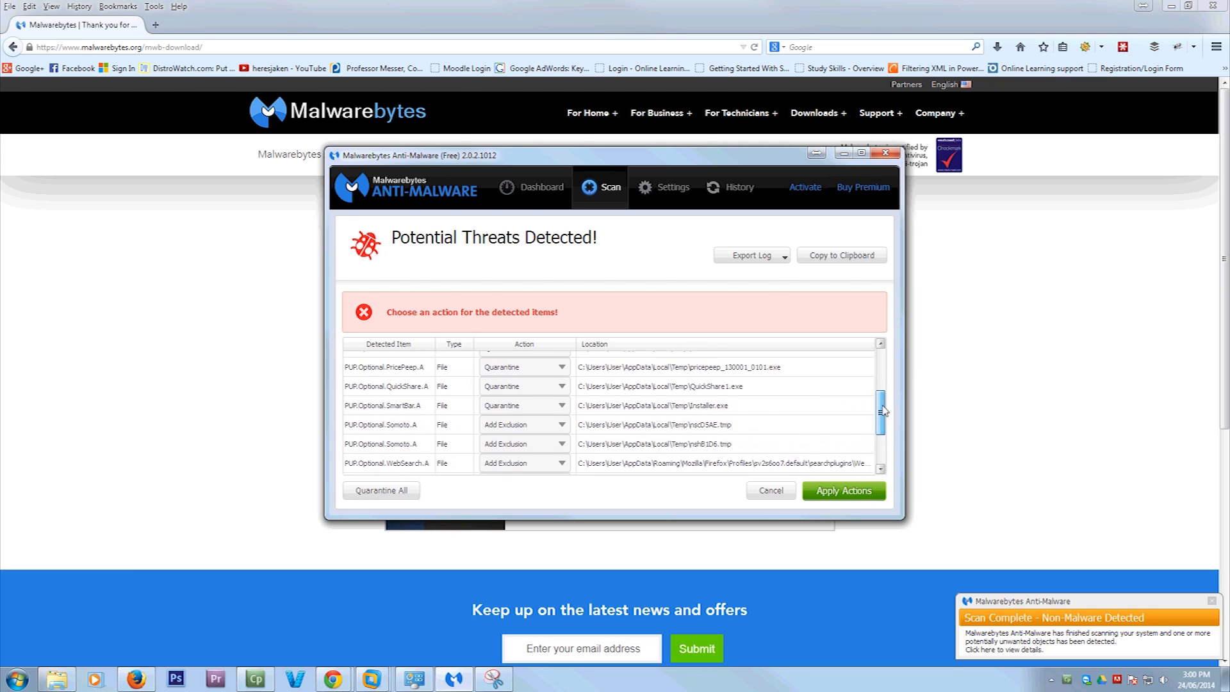
left_click(548, 405)
left_click(548, 427)
left_click(548, 386)
left_click(548, 386)
left_click(548, 385)
left_click(519, 408)
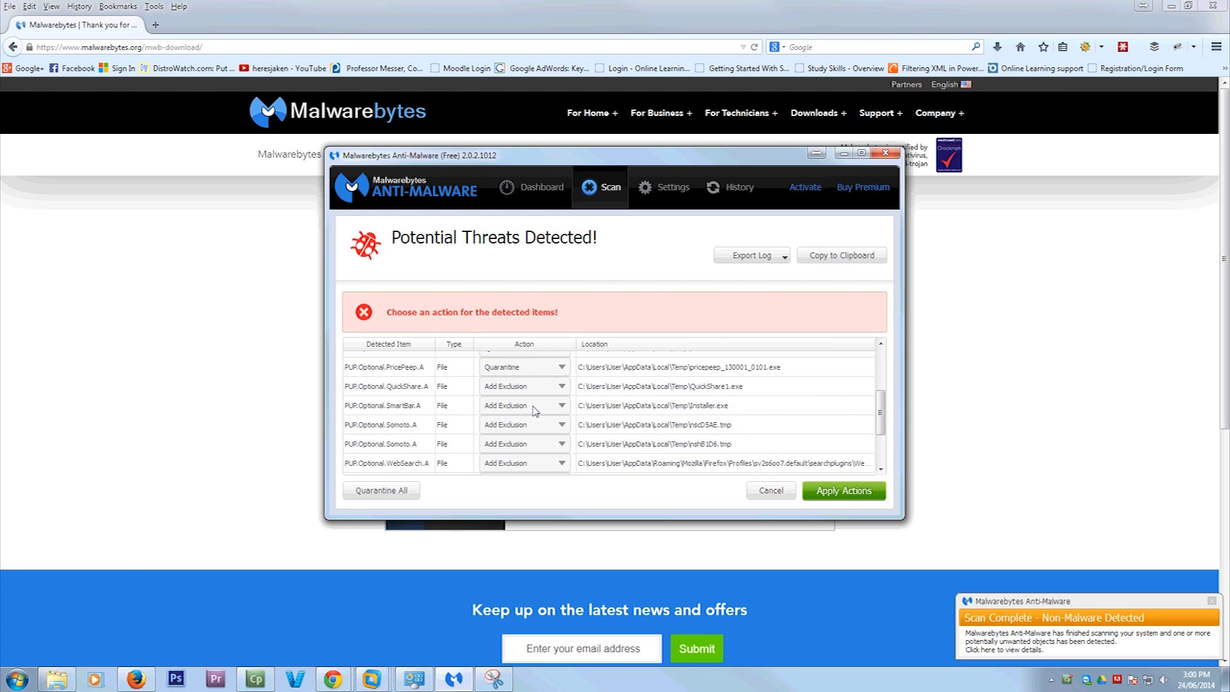
left_click(548, 366)
left_click(519, 389)
Step: Exclude the remaining Somoto.A, PSWTool.ProductKey and Premiere/Photoshop/Illustrator RiskwareTool.CK items, then apply actions
left_click_drag(882, 413, 882, 384)
left_click(557, 431)
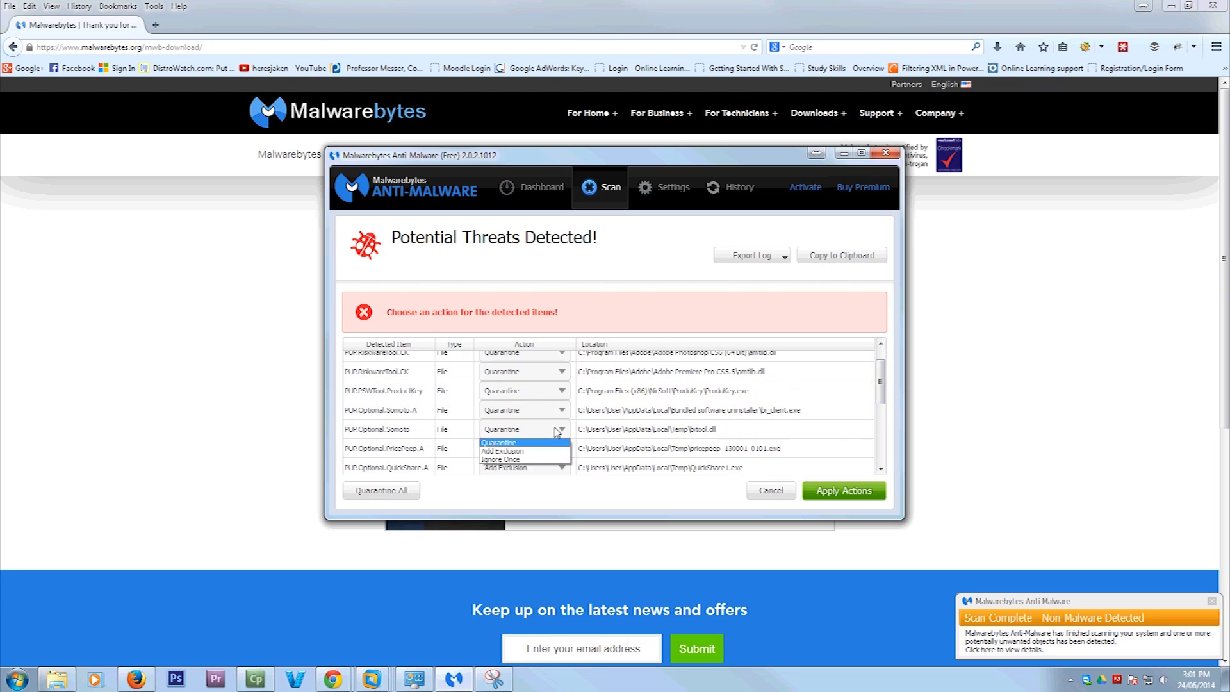
left_click(541, 450)
left_click(559, 413)
left_click(541, 432)
left_click(557, 390)
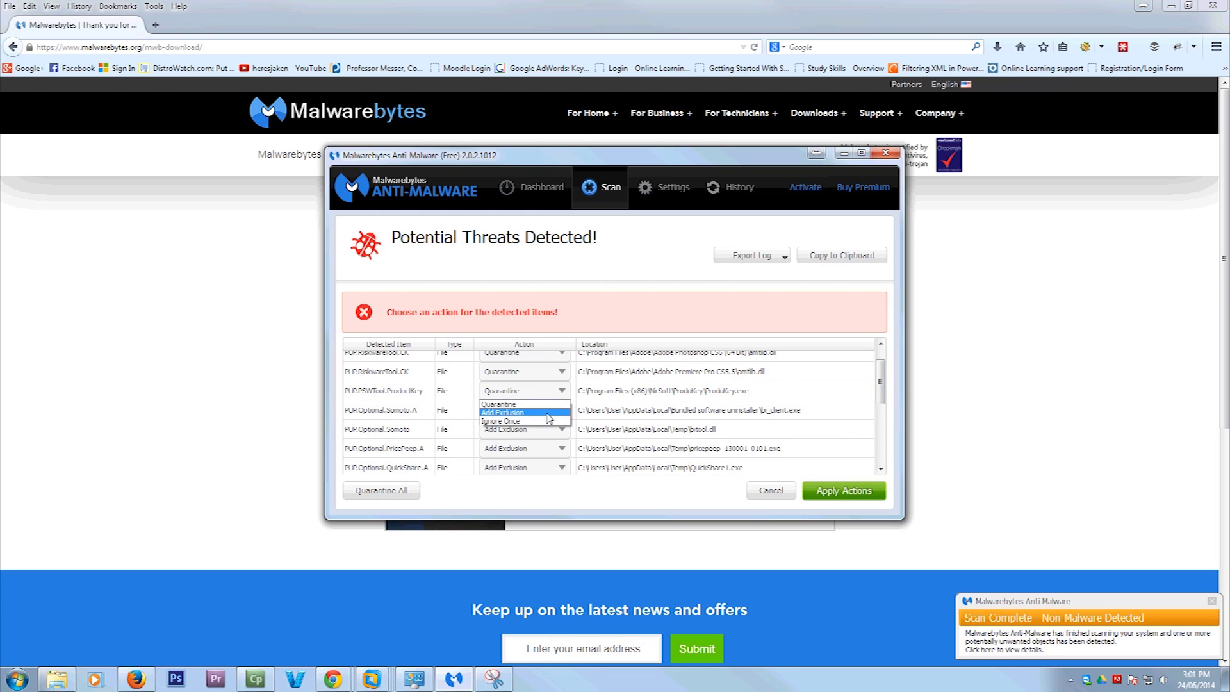
left_click(541, 412)
left_click(557, 372)
left_click(541, 393)
left_click_drag(882, 384, 872, 454)
left_click(557, 380)
left_click(541, 399)
left_click(557, 360)
left_click(541, 380)
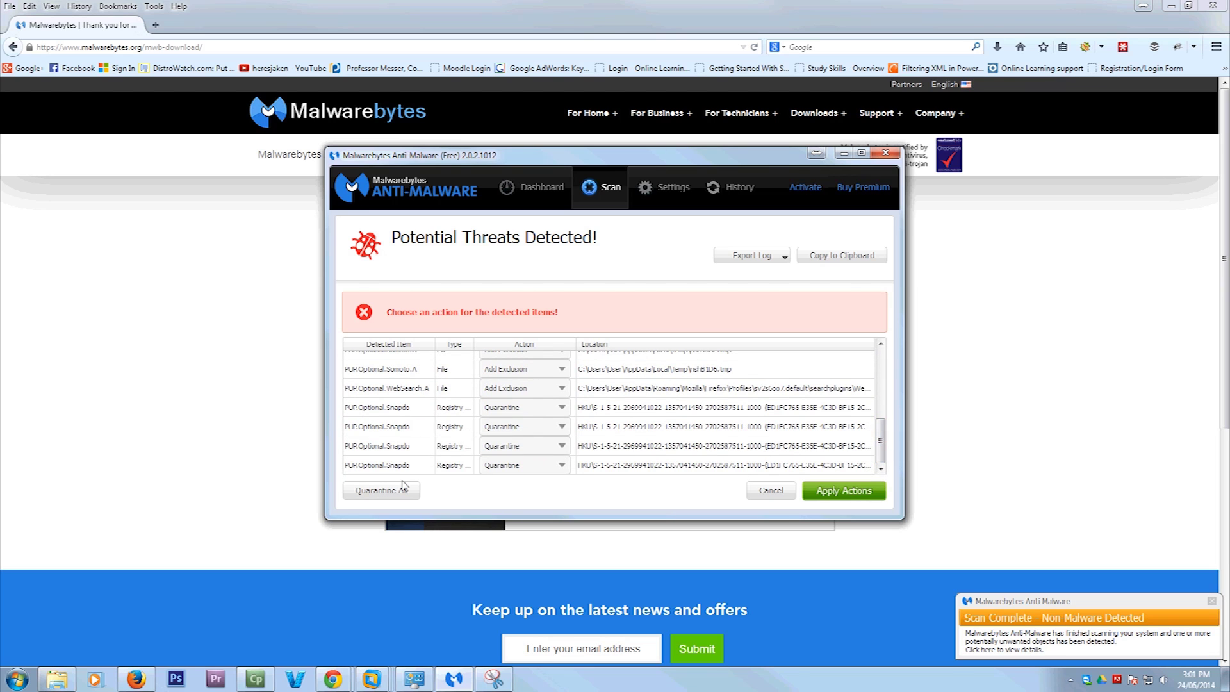
left_click(816, 486)
Step: Apply actions, then tick all four Quarantine items and permanently delete them
left_click(817, 489)
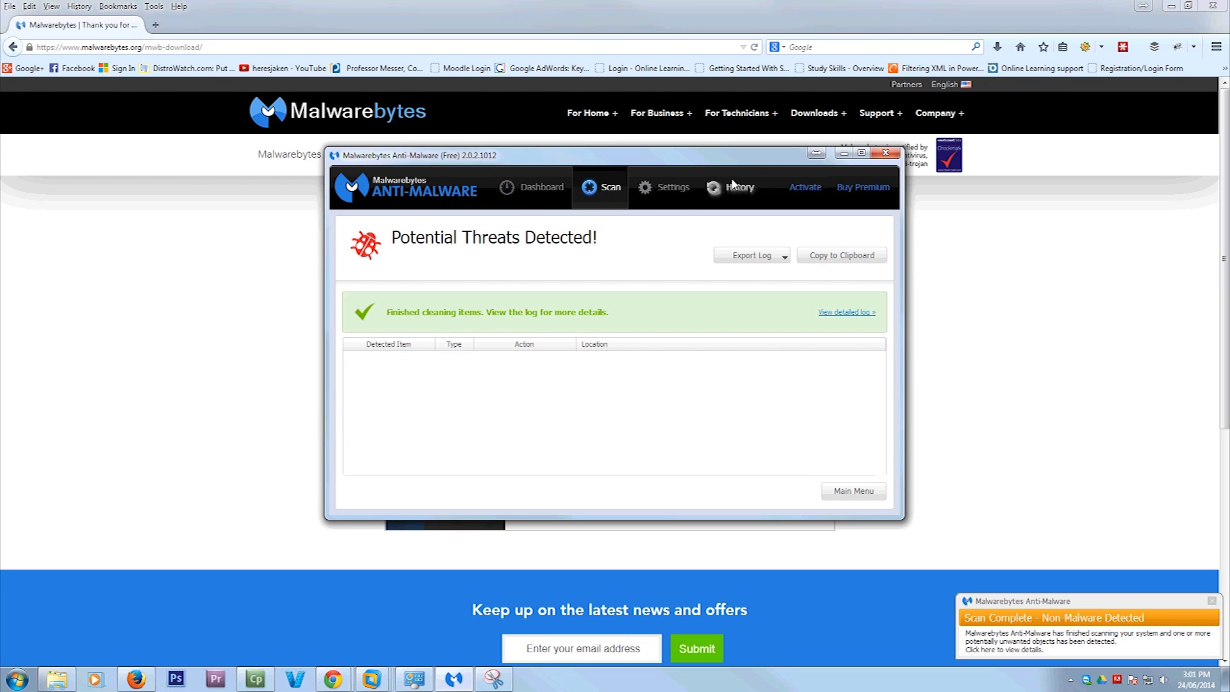
left_click(732, 186)
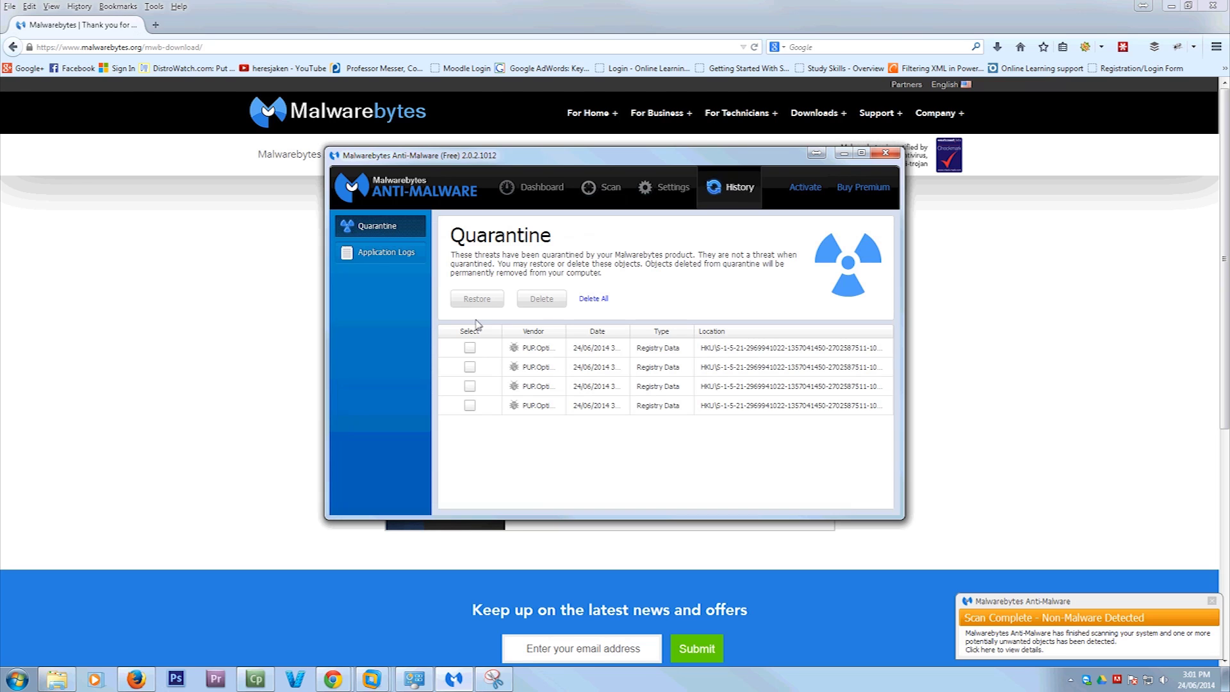
left_click(469, 347)
left_click(470, 367)
left_click(469, 386)
left_click(469, 405)
left_click(596, 300)
left_click(657, 356)
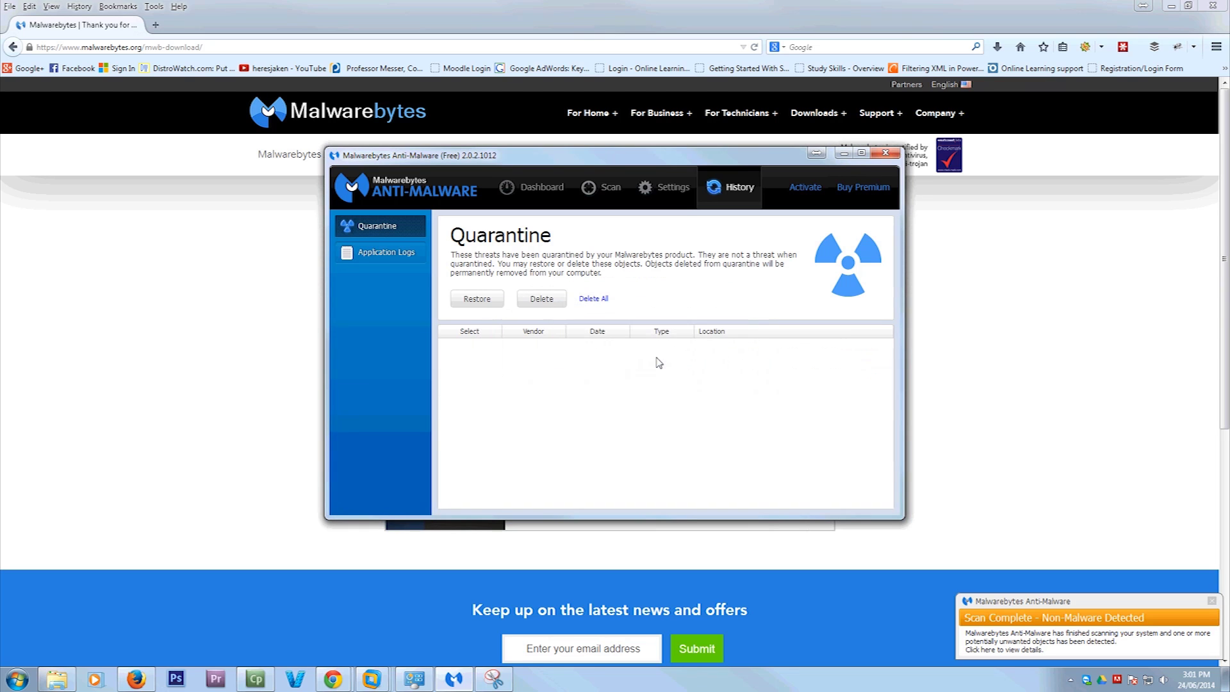
left_click(549, 190)
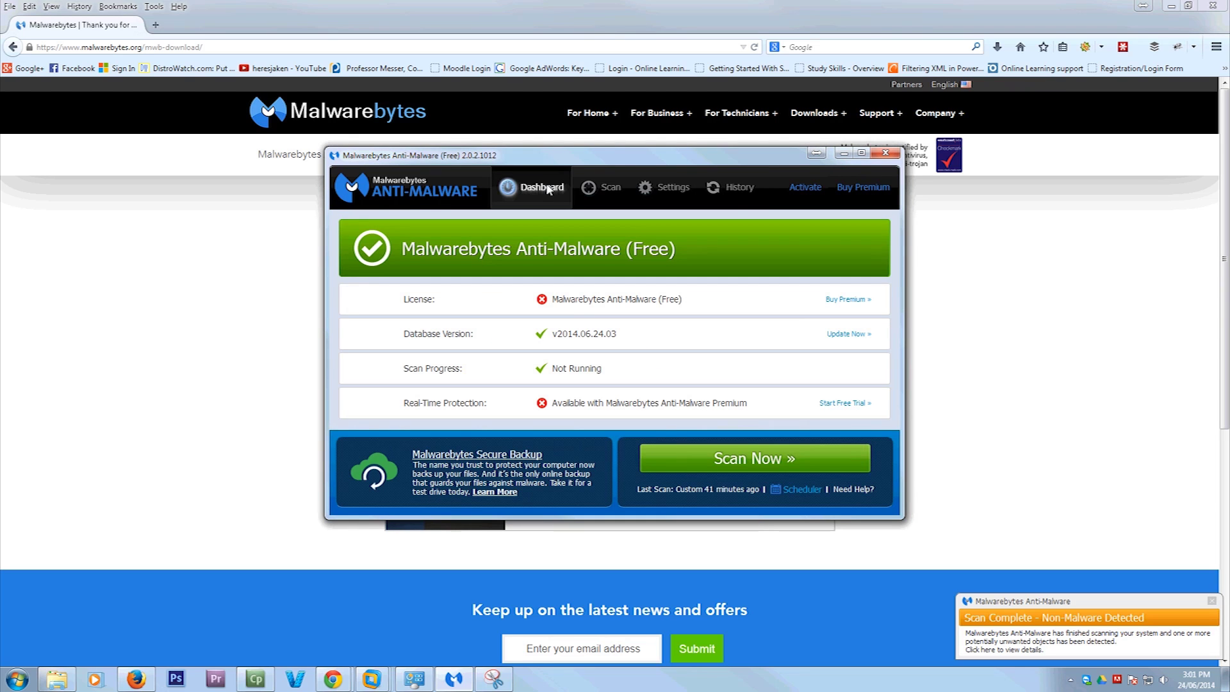
Step: Switch between Dashboard and Scan, then go back to the Threat/Custom/Hyper Scan selection
left_click(610, 188)
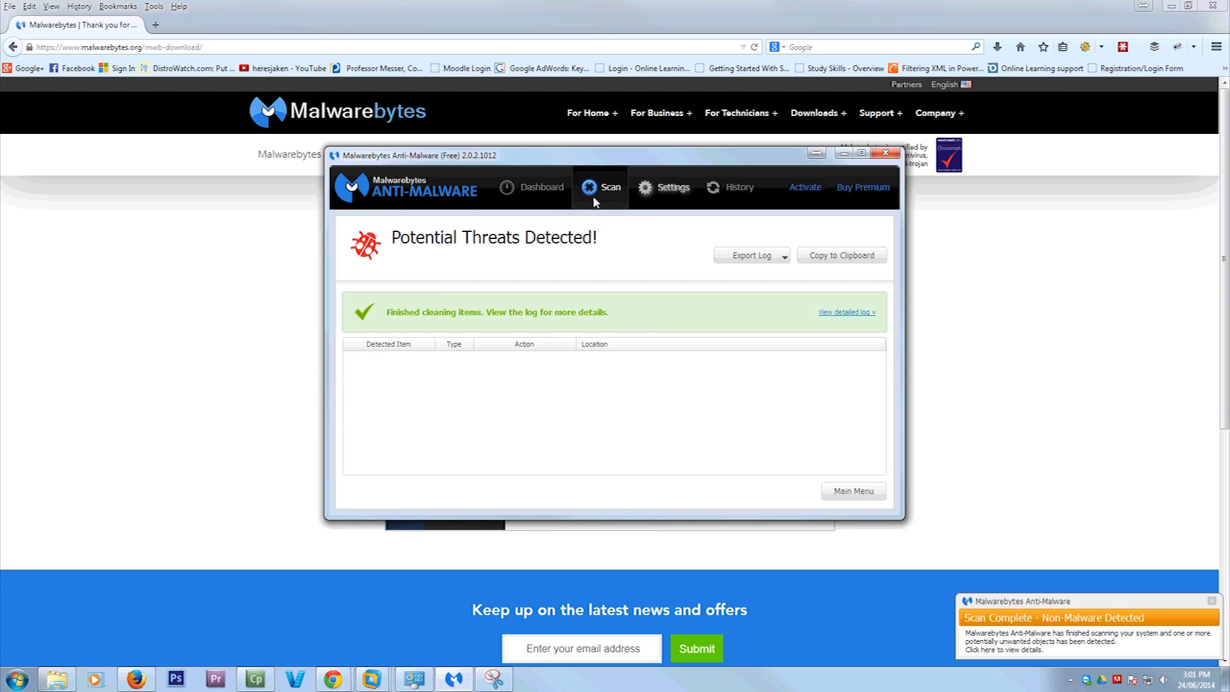
left_click(521, 191)
left_click(612, 188)
left_click(855, 493)
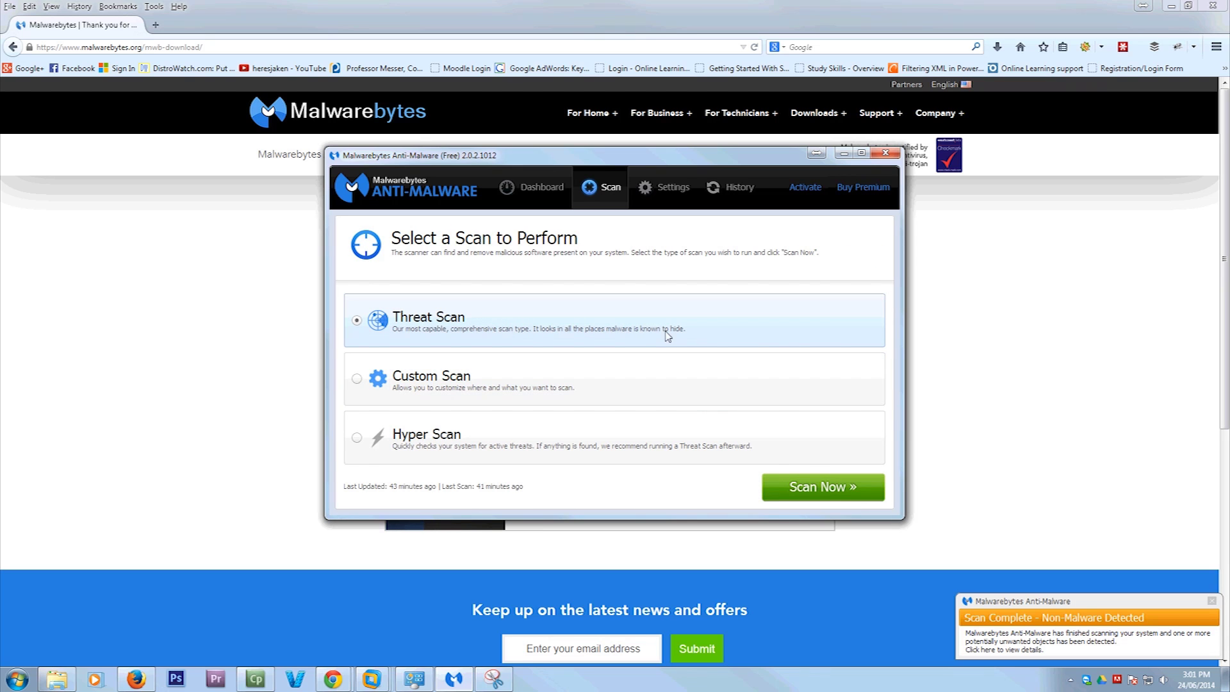